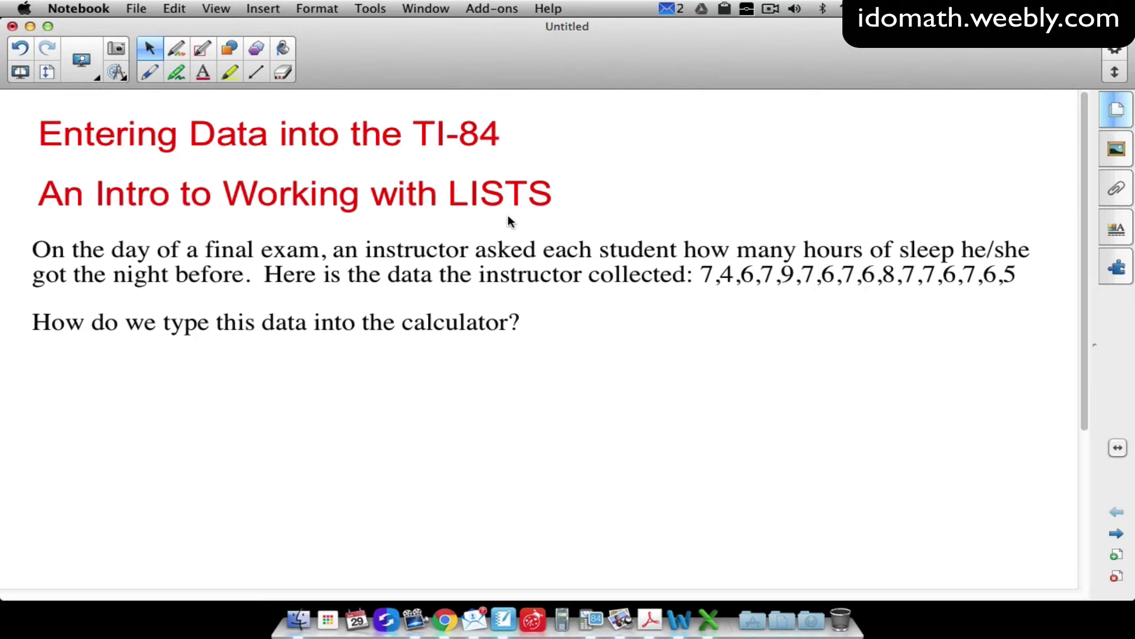
- Bring the TI-SmartView CE emulator forward, move it left and narrow it beside the slide
left_click(592, 619)
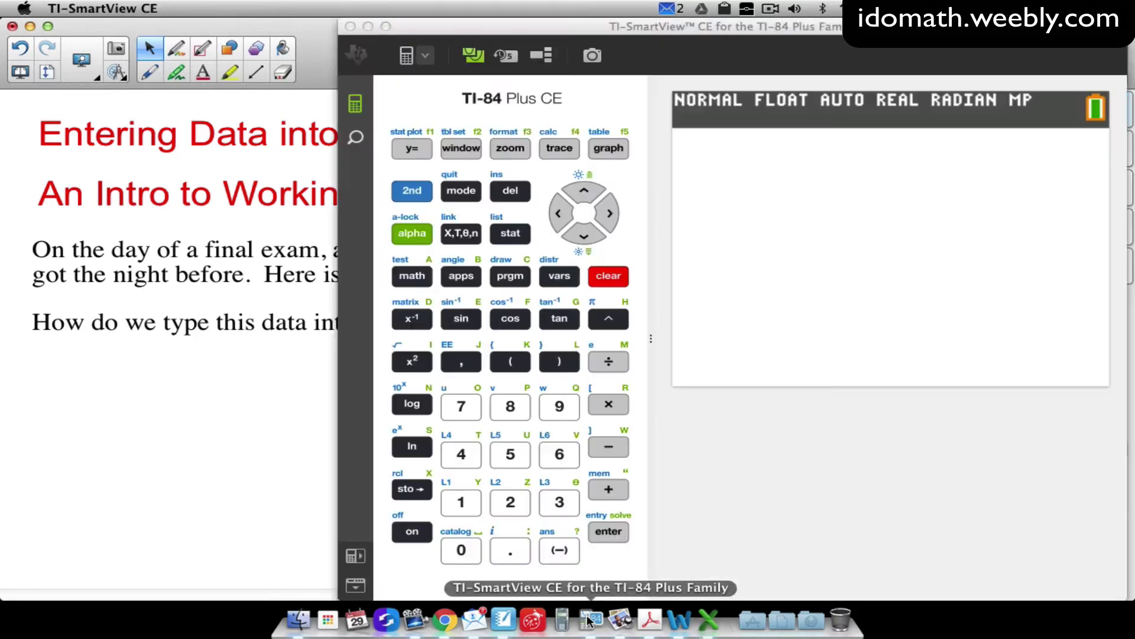
left_click_drag(796, 27, 461, 31)
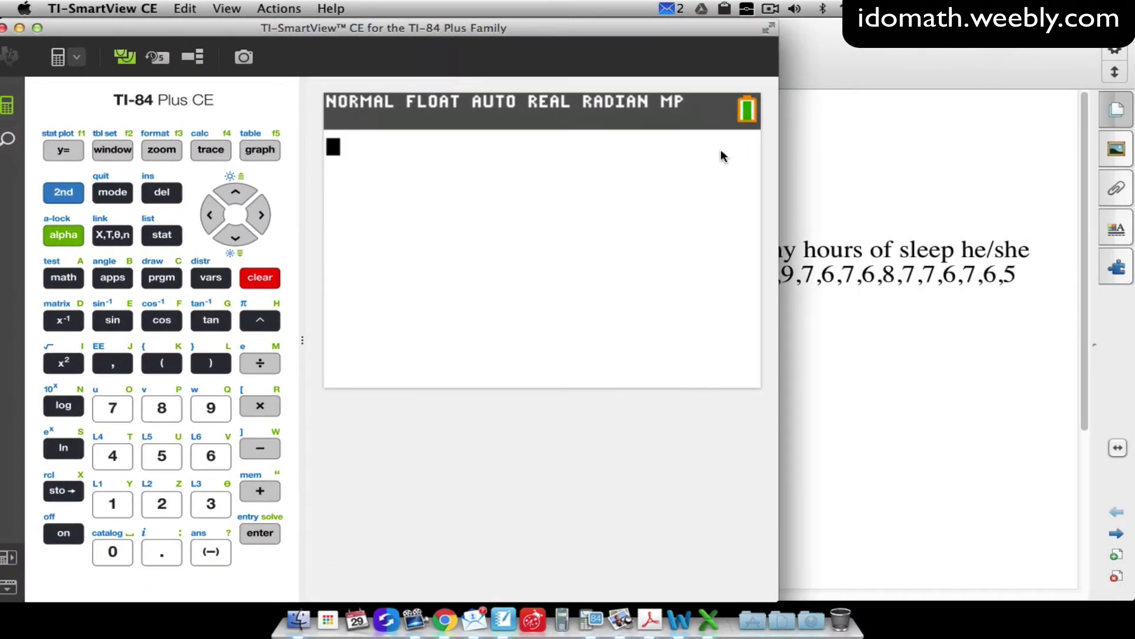
left_click_drag(778, 224, 680, 214)
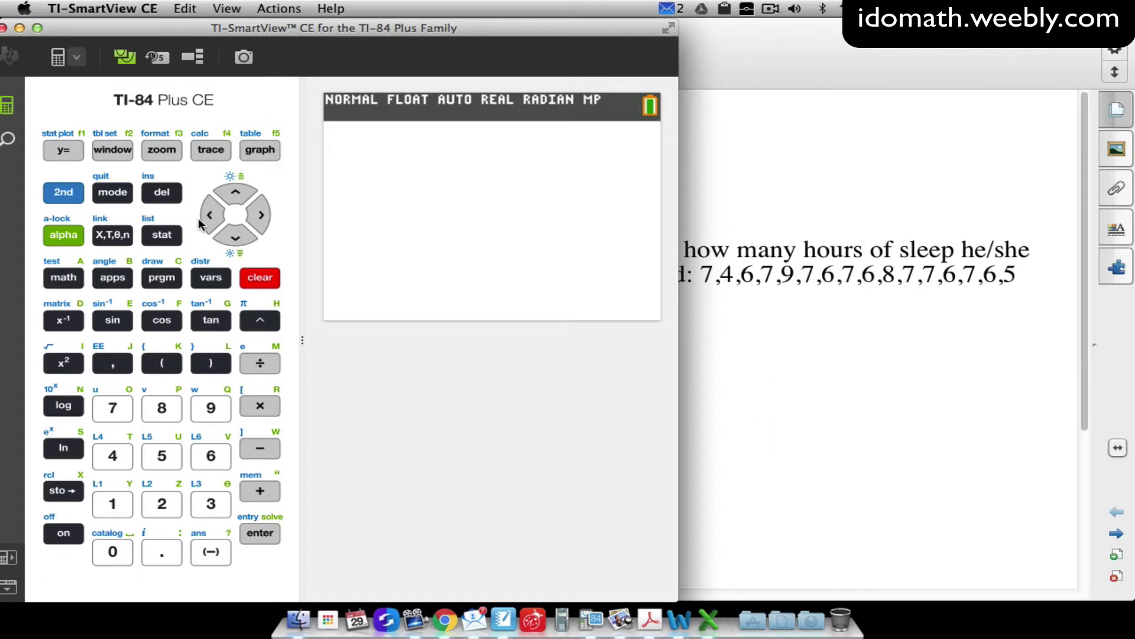
- Open the STAT list editor and move the cursor to column L1
left_click(163, 237)
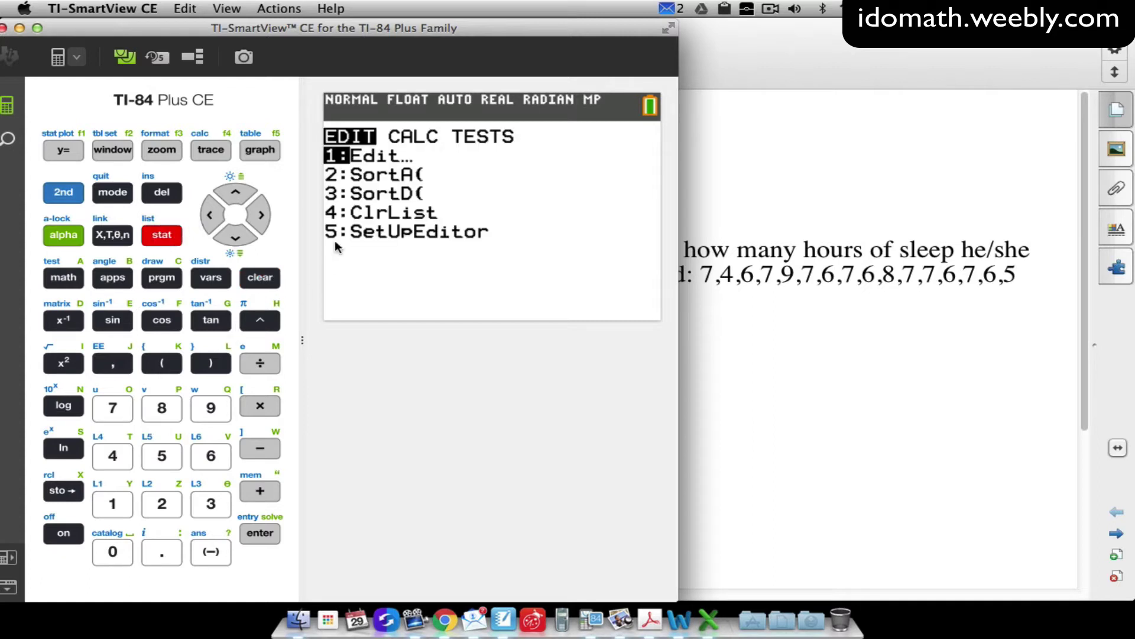
left_click(260, 532)
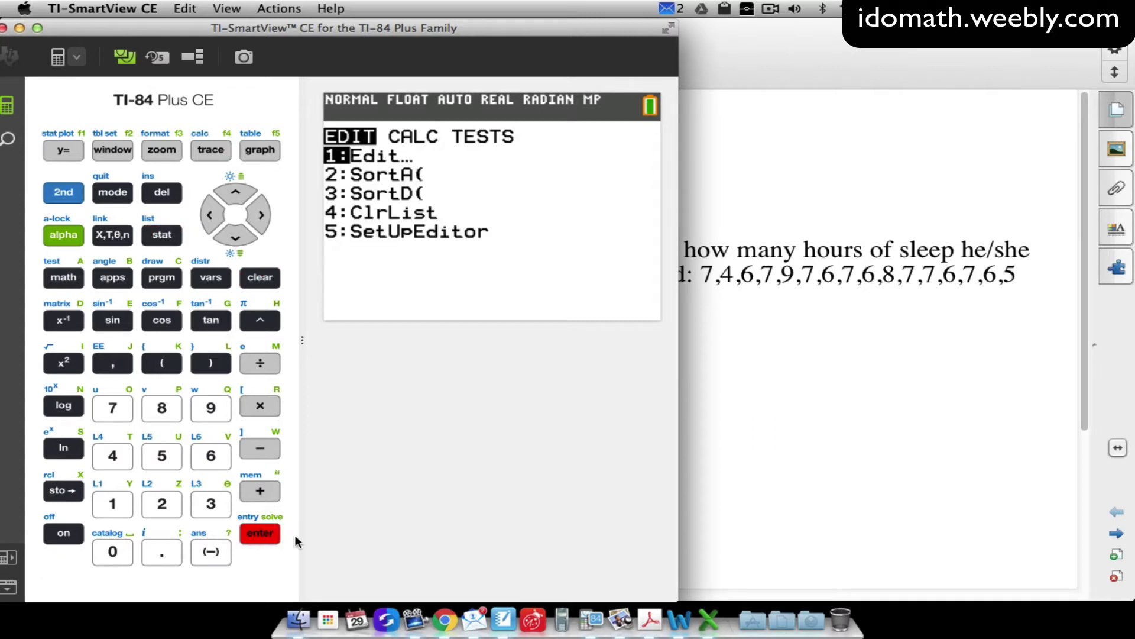
left_click(212, 215)
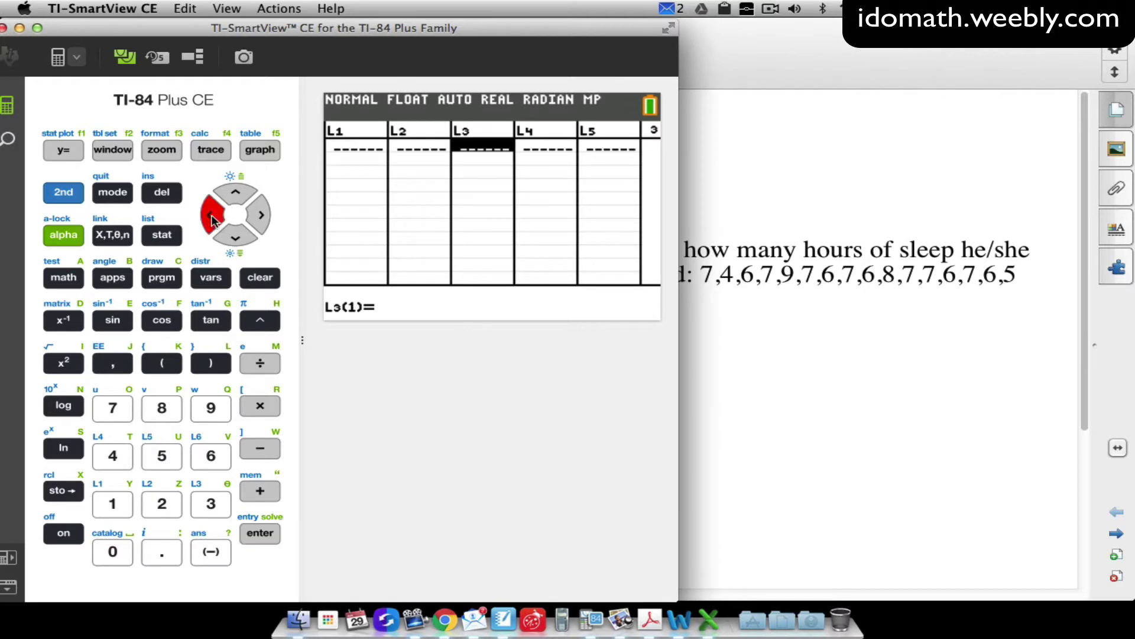
left_click(212, 214)
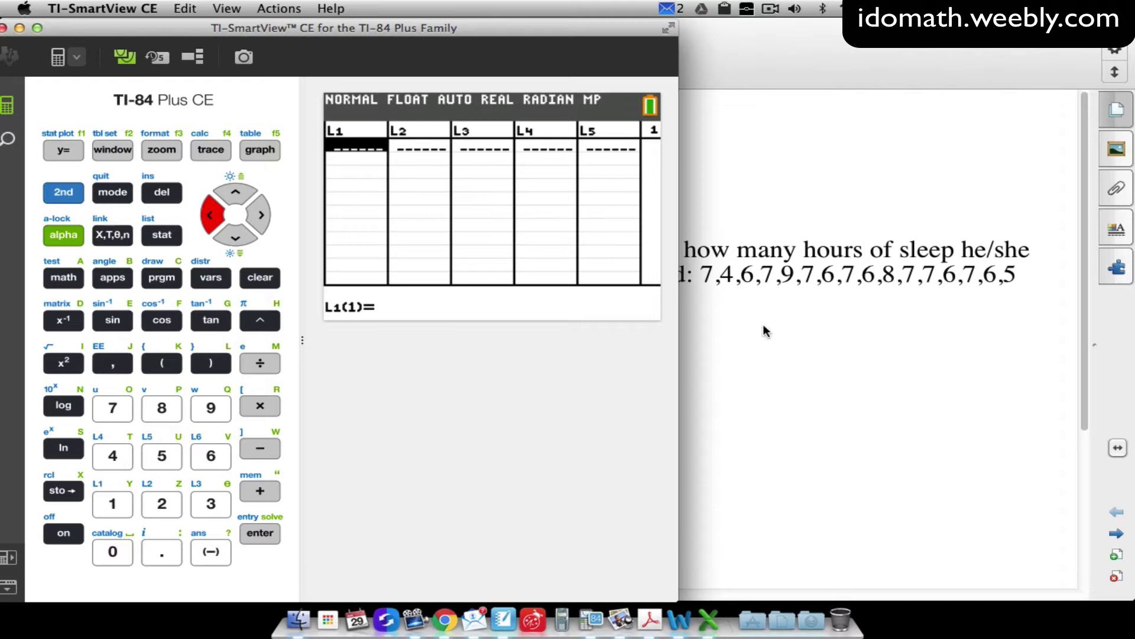
- Enter the first sleep values into L1: 7, 4, 6, 7, 9, 7, 6, 7, 6
left_click(121, 414)
left_click(254, 531)
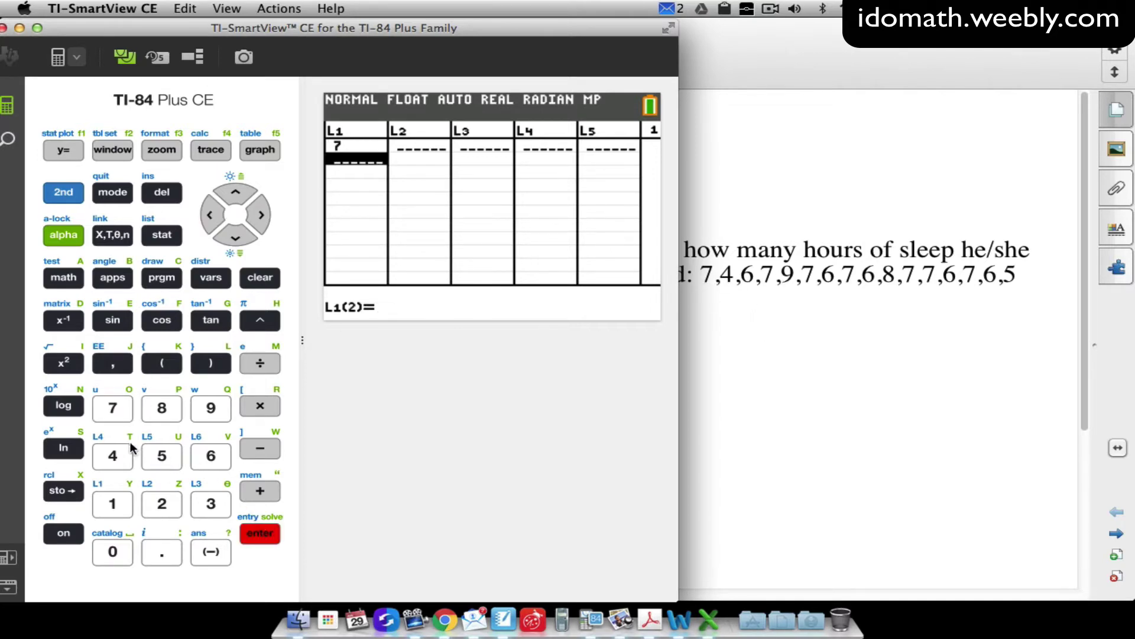
left_click(116, 460)
left_click(264, 532)
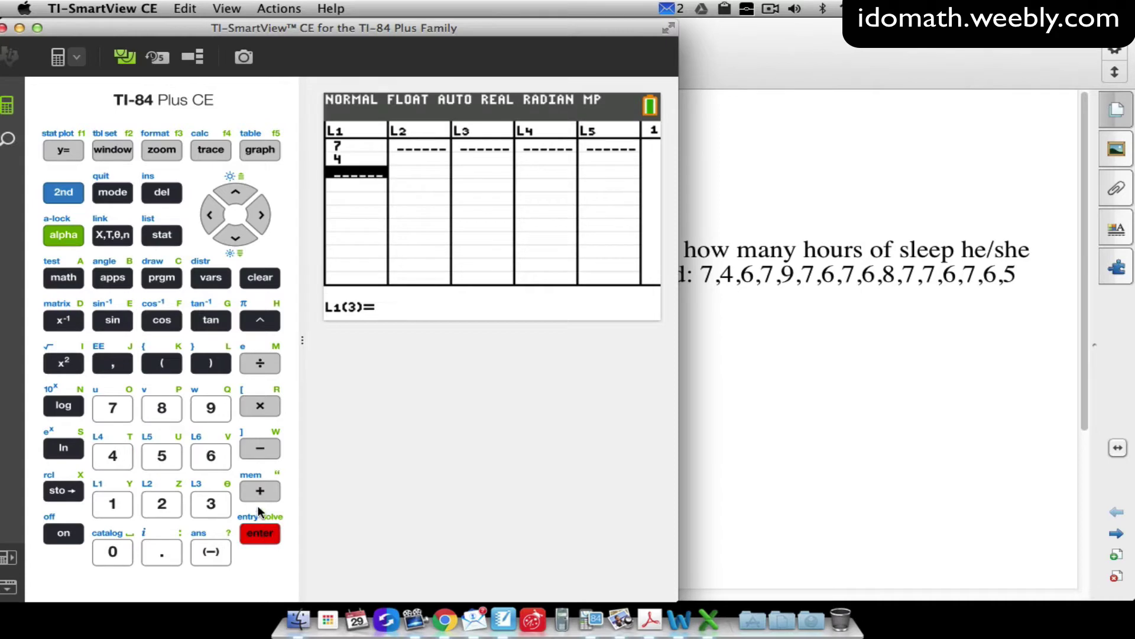
left_click(211, 455)
left_click(261, 529)
left_click(113, 410)
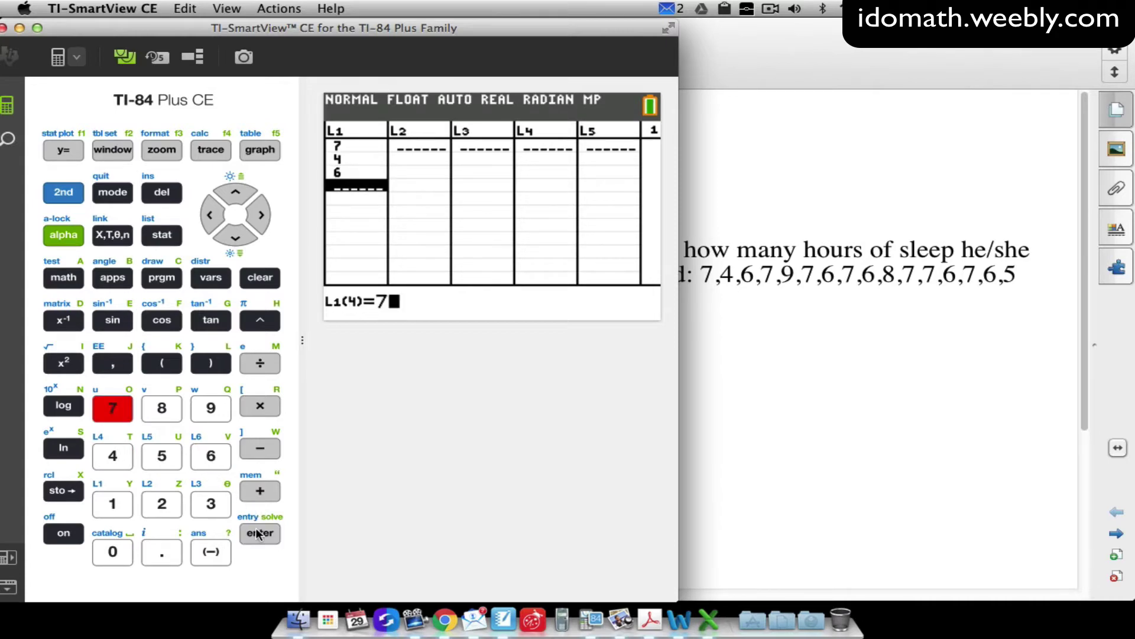
left_click(257, 534)
left_click(210, 408)
left_click(260, 532)
left_click(119, 411)
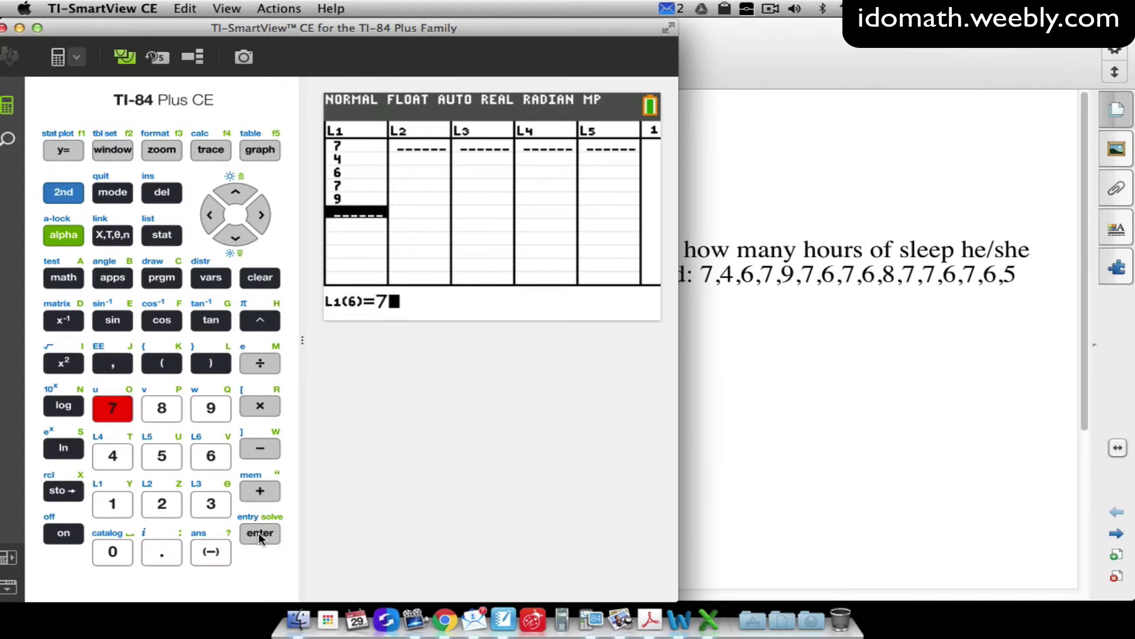
left_click(260, 533)
left_click(210, 455)
left_click(260, 533)
left_click(112, 408)
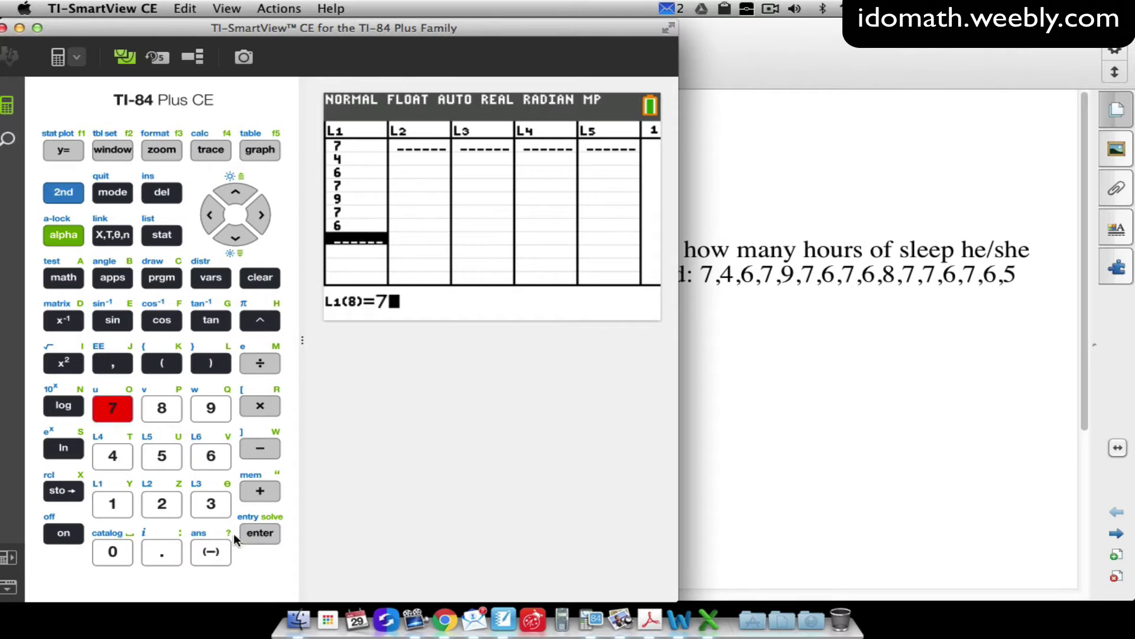
left_click(260, 532)
left_click(211, 455)
left_click(260, 532)
- Enter the remaining L1 values: 8, 7, 7, 7, 6, 7, 6, 5
left_click(161, 408)
left_click(260, 532)
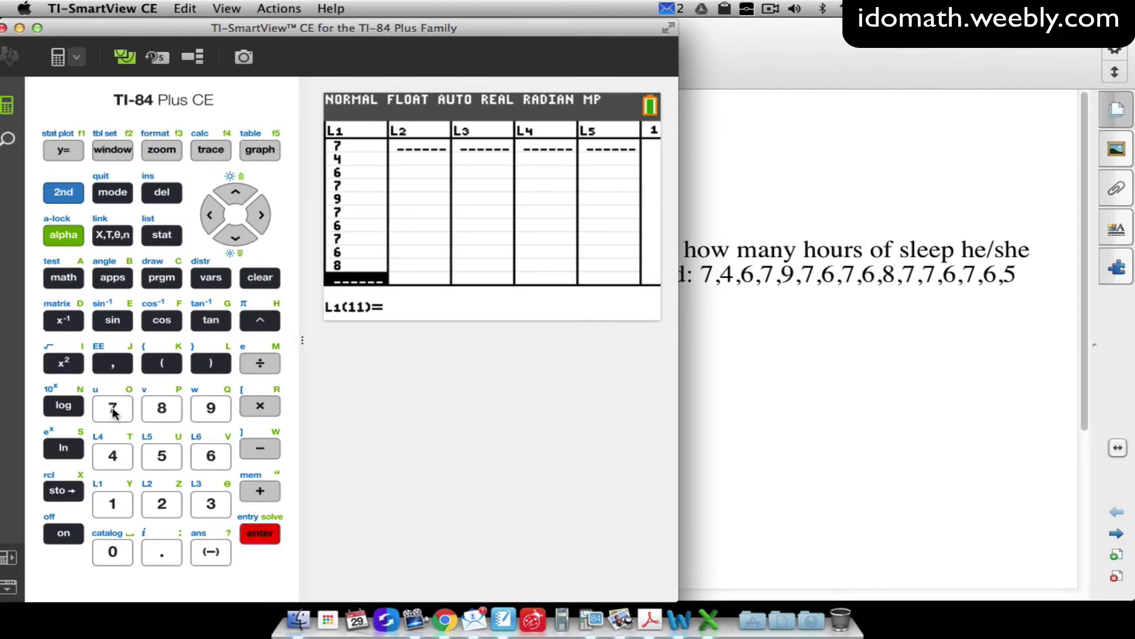
left_click(113, 408)
left_click(260, 533)
left_click(113, 408)
left_click(260, 534)
left_click(113, 408)
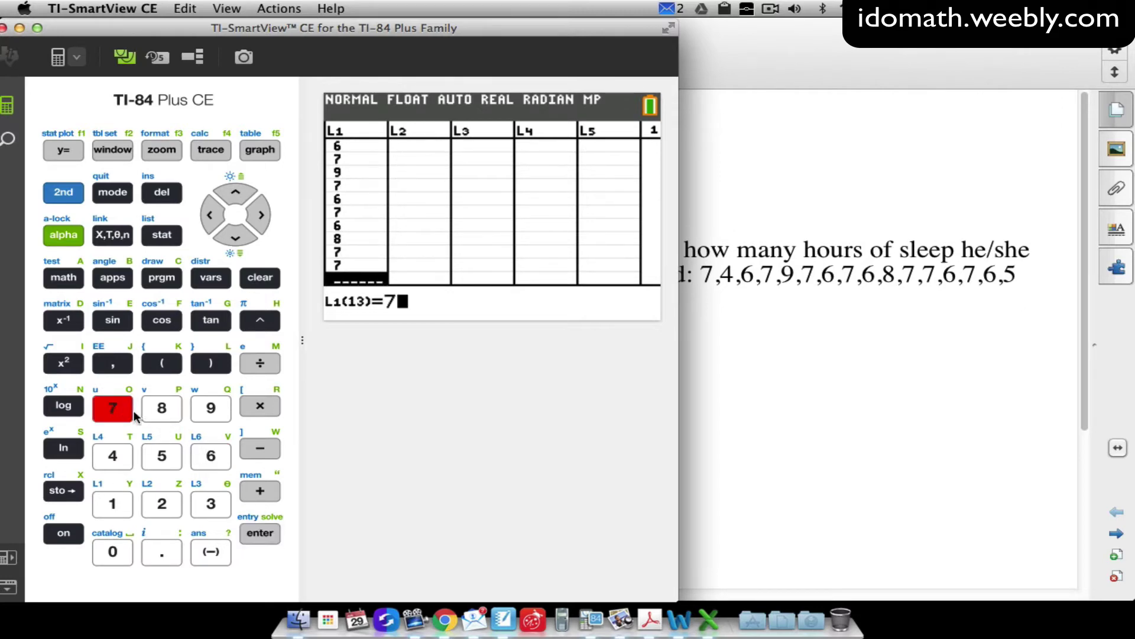
left_click(259, 534)
type("6")
left_click(259, 534)
type("7")
left_click(259, 534)
type("6")
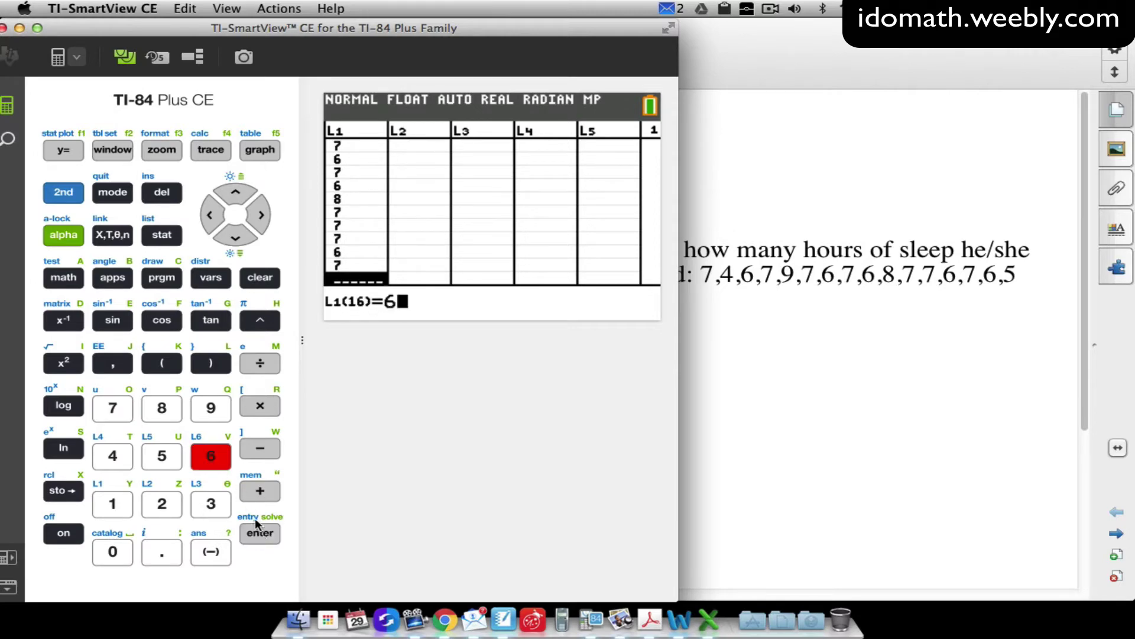
left_click(258, 532)
type("5")
left_click(259, 533)
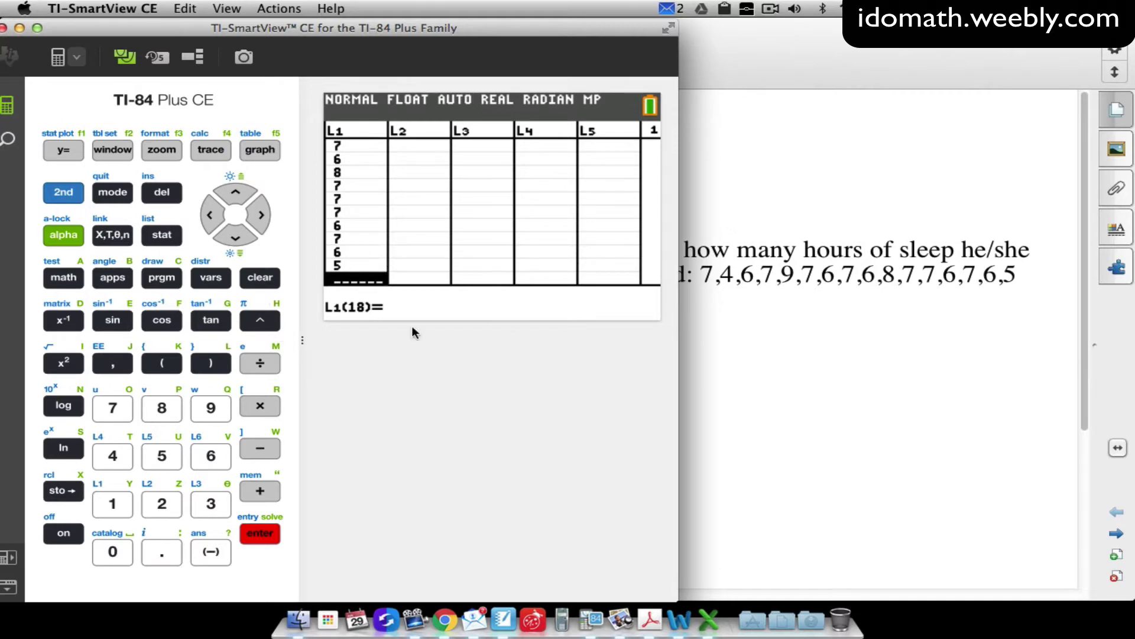
- Delete the duplicate 7 at row 13 of L1
left_click(235, 195)
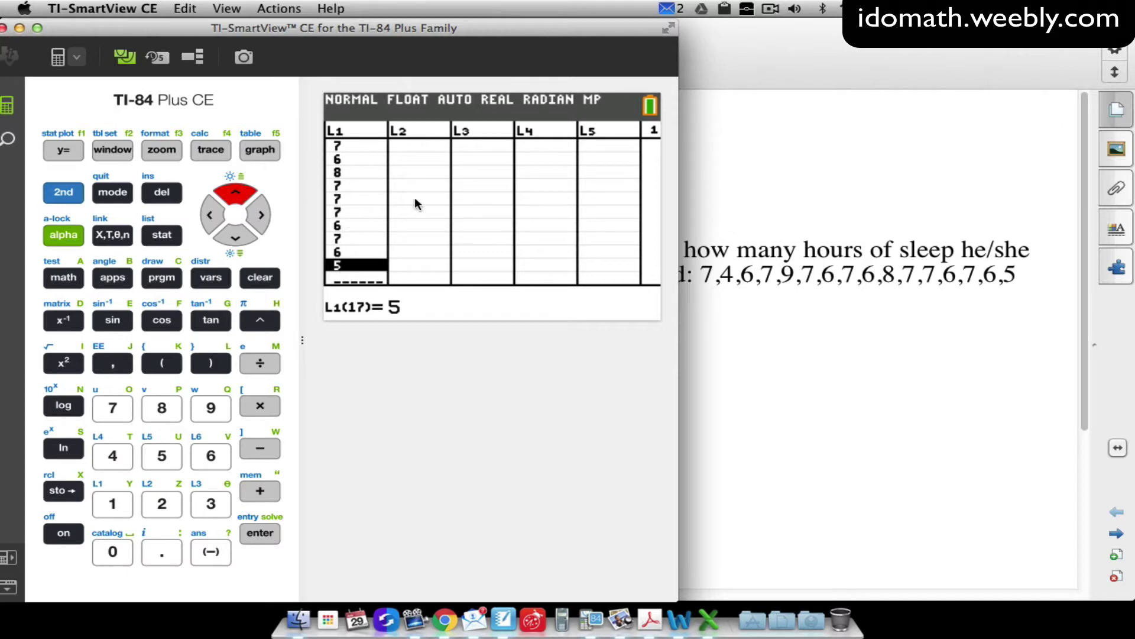
left_click(235, 190)
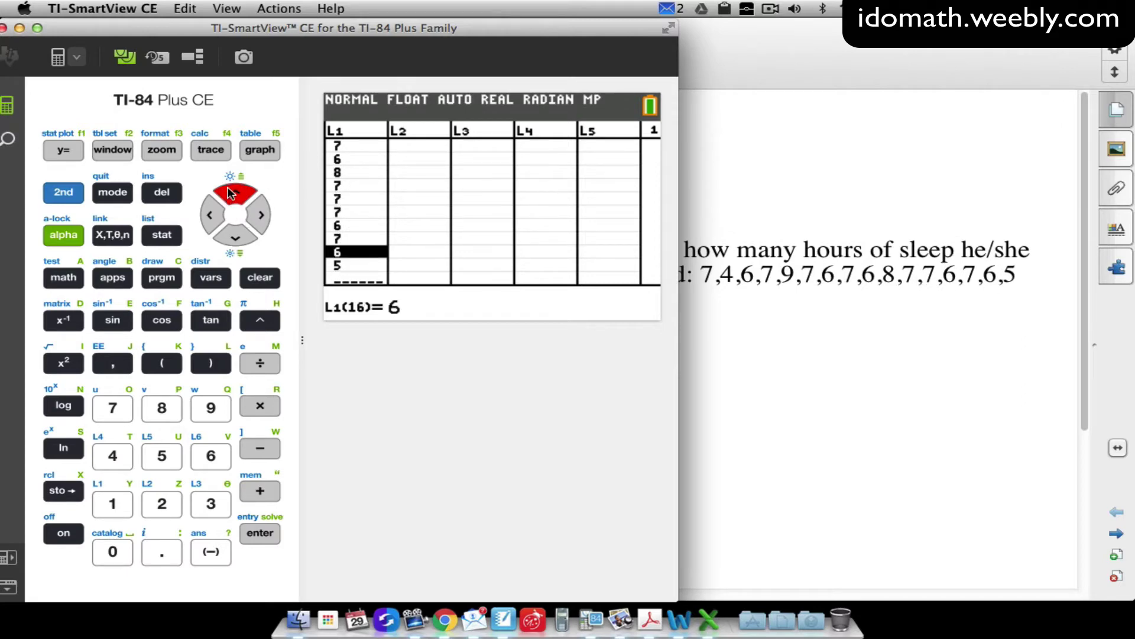
left_click(234, 190)
left_click(235, 190)
left_click(234, 190)
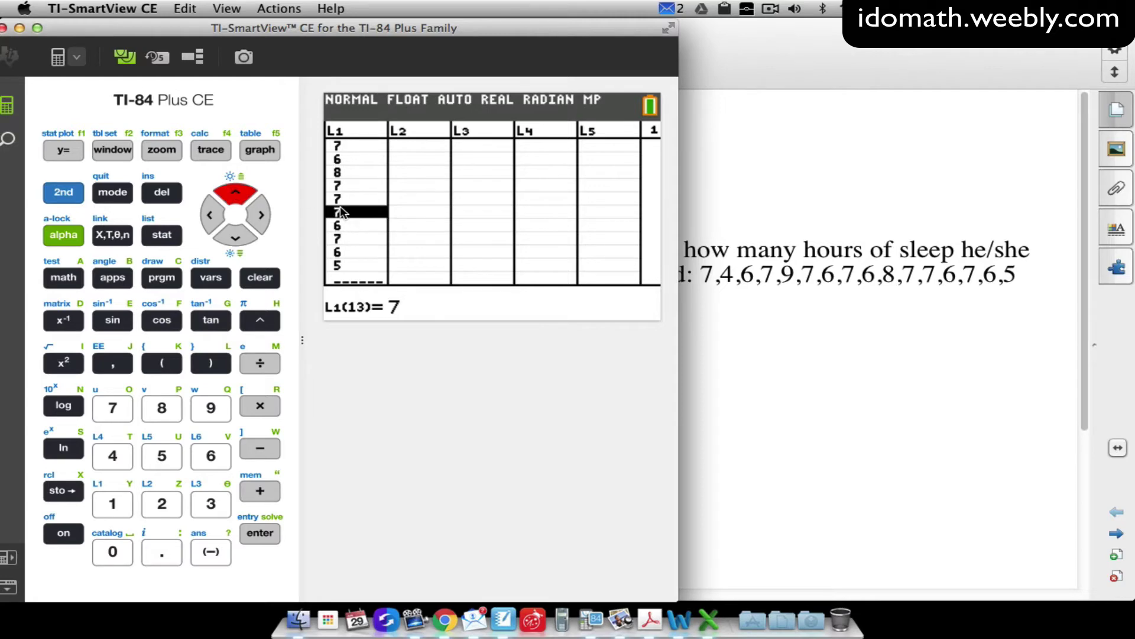
left_click(161, 191)
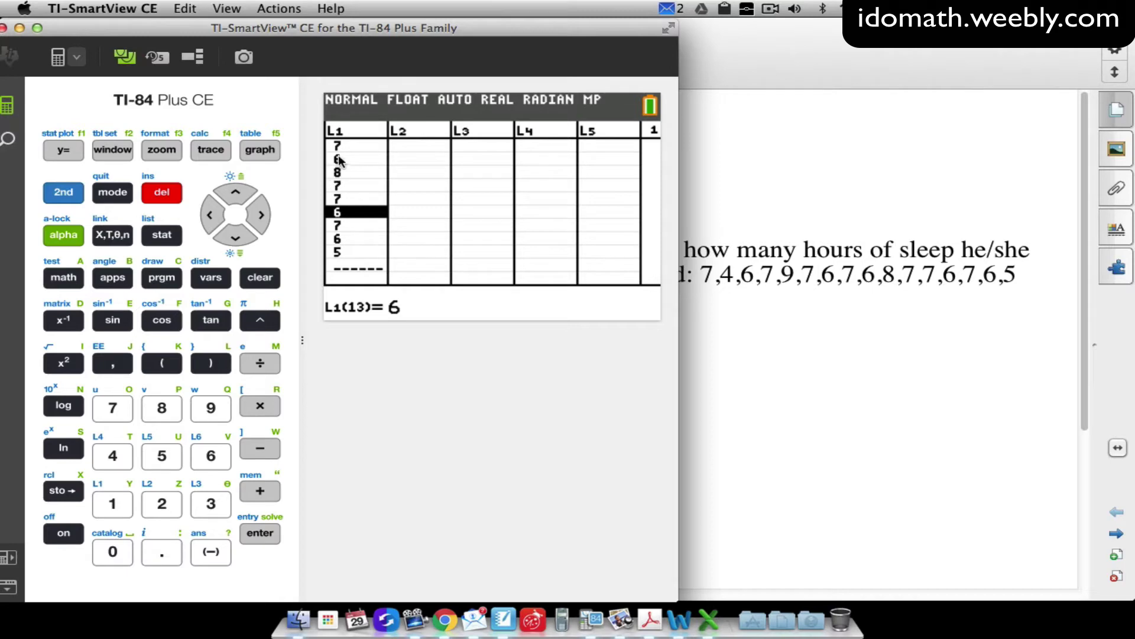
- Move back up to L1(1) to confirm the list begins 7, 4, 6, 7, 9
left_click(235, 191)
left_click(232, 193)
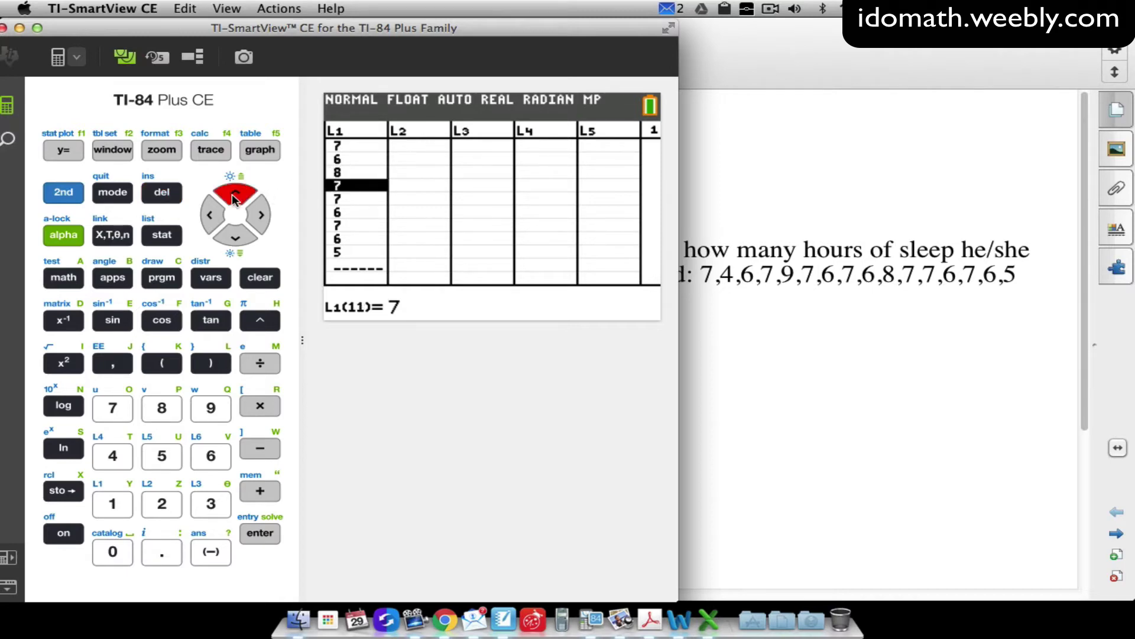
left_click(232, 195)
left_click(232, 200)
left_click(231, 200)
left_click(232, 201)
left_click(233, 203)
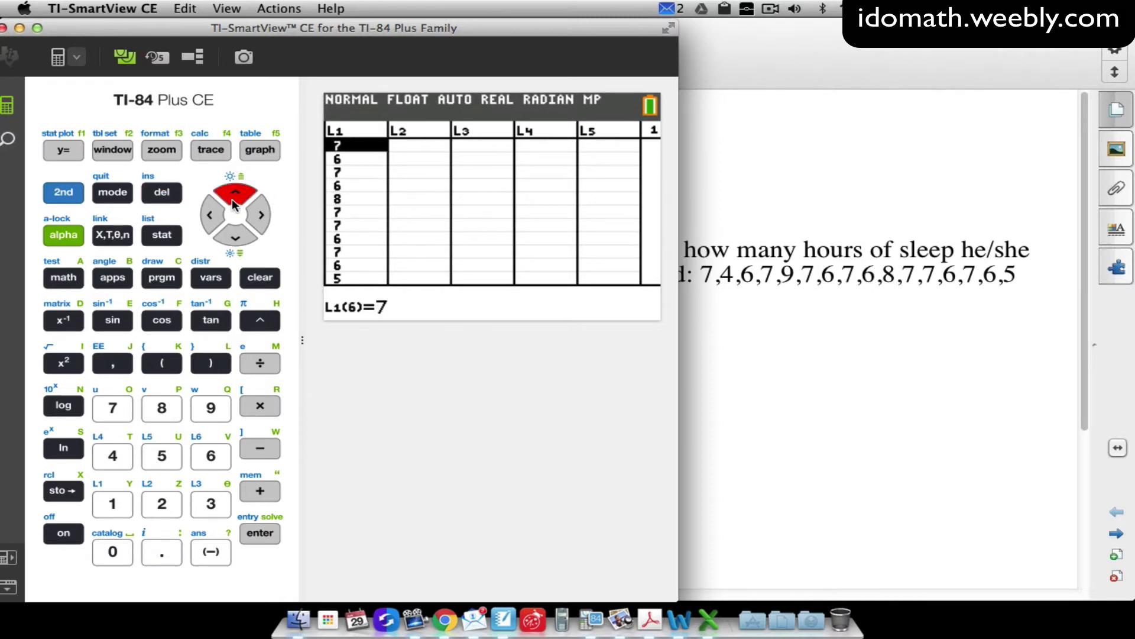
left_click(233, 204)
left_click(234, 205)
left_click(232, 205)
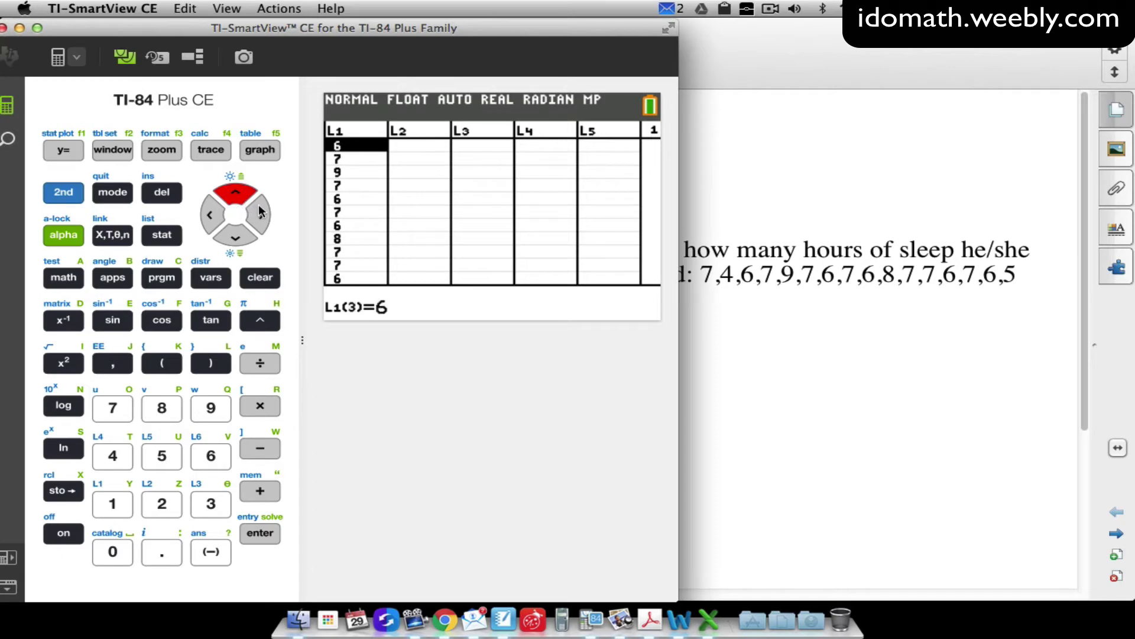
left_click(233, 191)
left_click(234, 194)
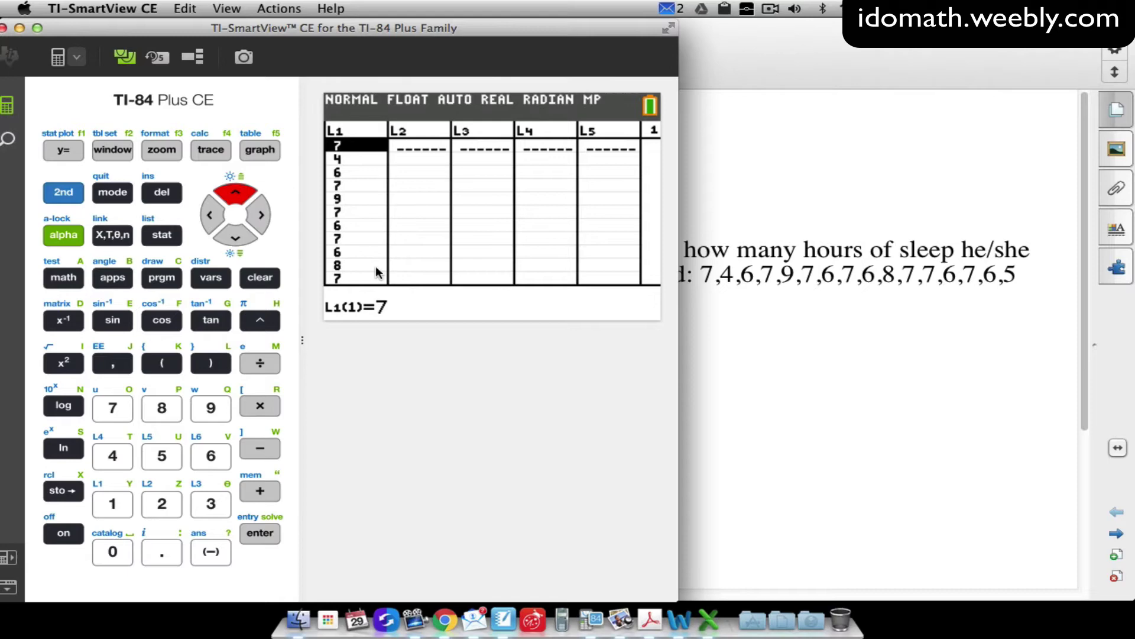
- Quit to the home screen and reopen the list editor to check L1 kept its data
left_click(63, 194)
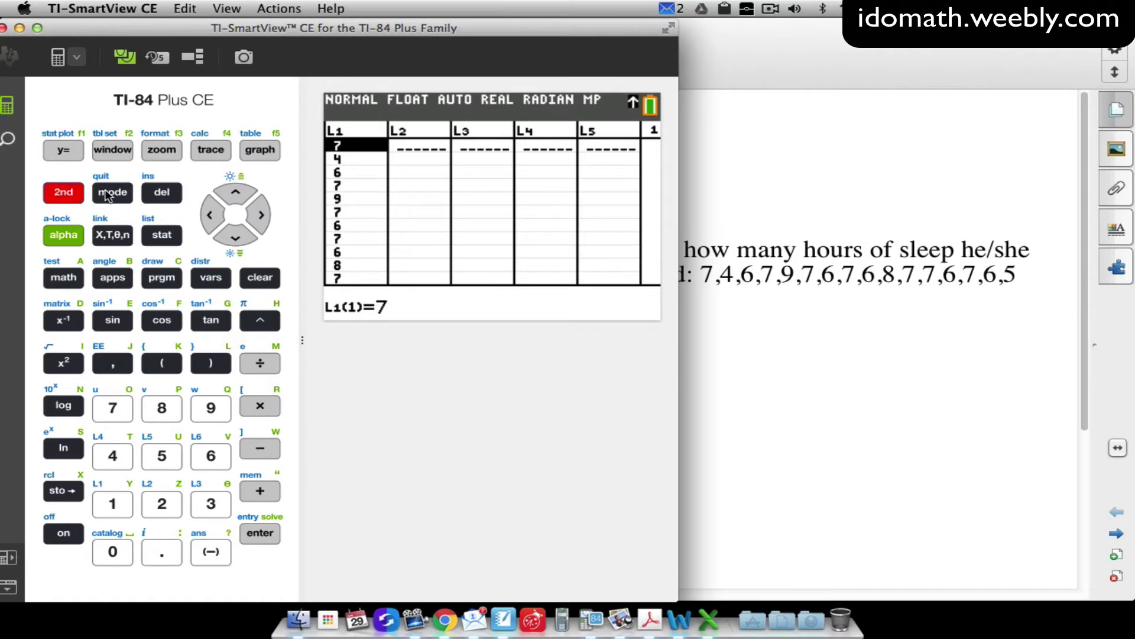
left_click(110, 195)
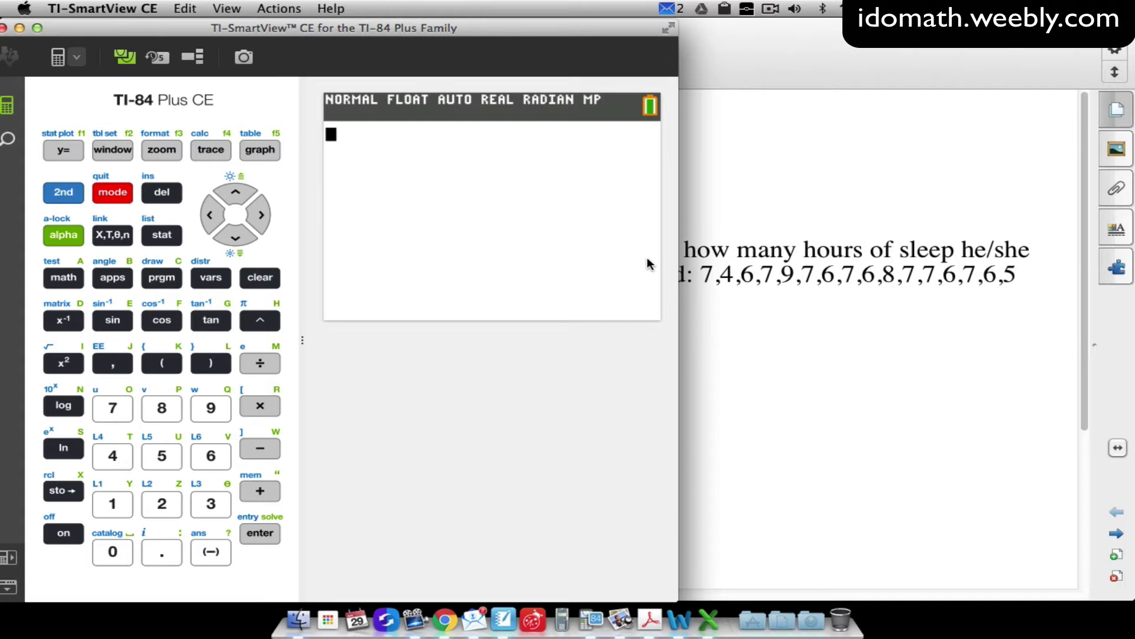
left_click(164, 237)
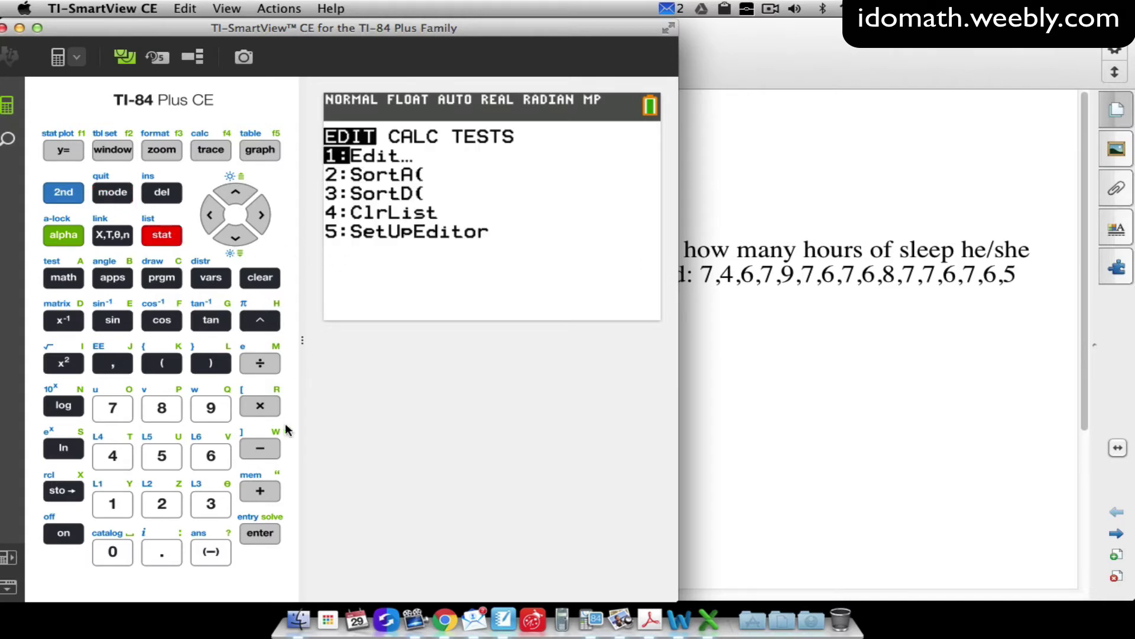
left_click(271, 533)
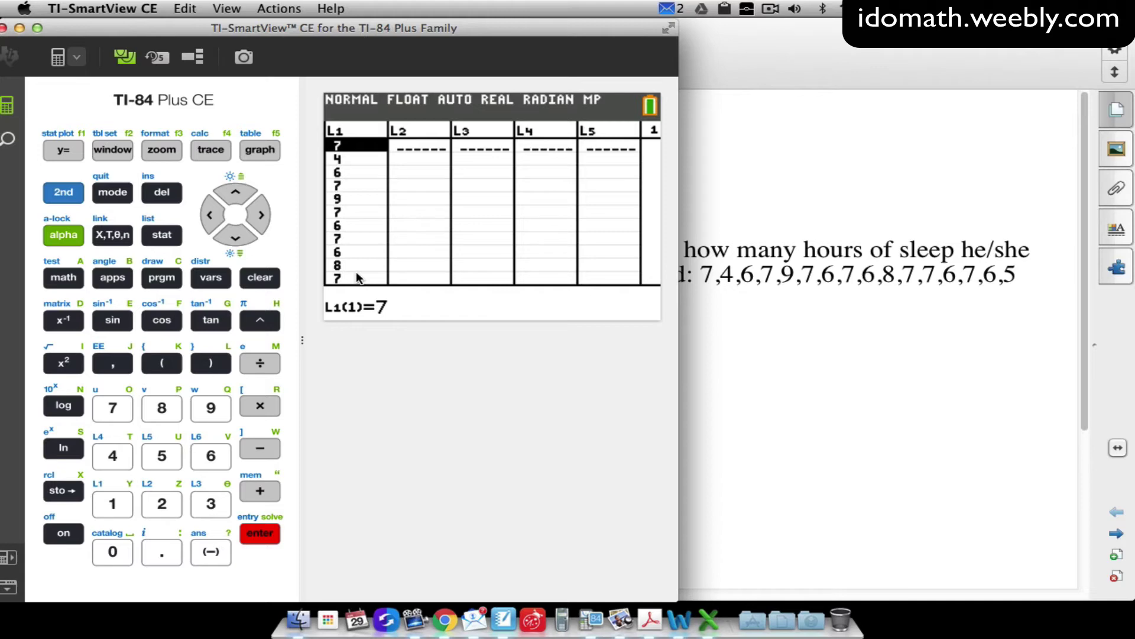
- Quit the list editor again and bring up the STAT menu
left_click(65, 197)
left_click(114, 194)
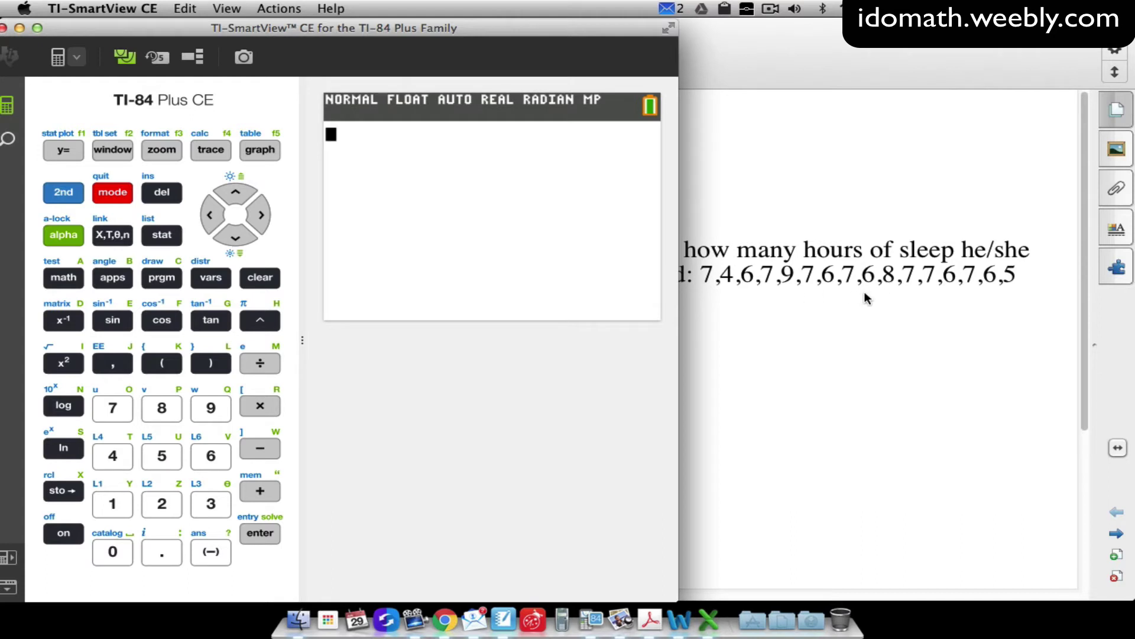
left_click(158, 237)
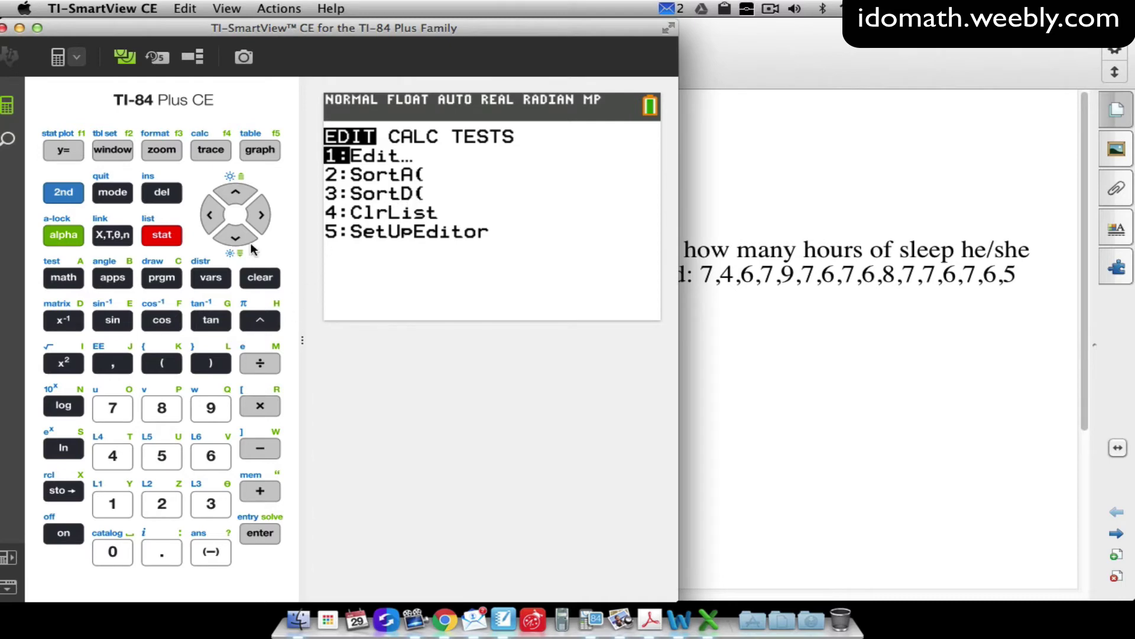
- Run SortA(L1) on the home screen to sort L1 ascending
key("Down")
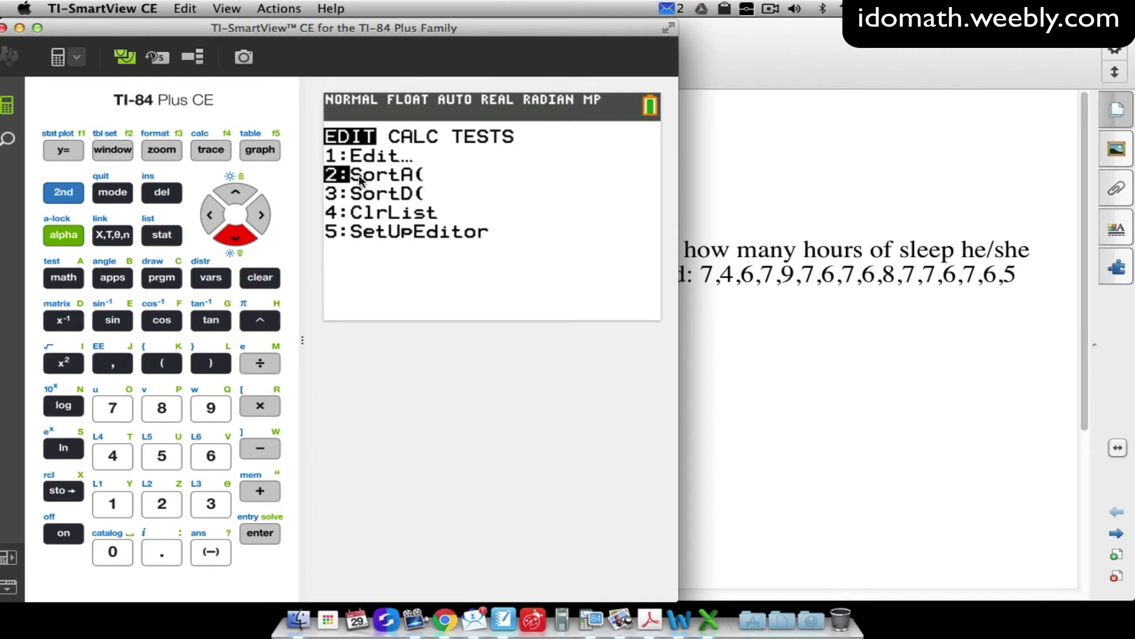
left_click(263, 531)
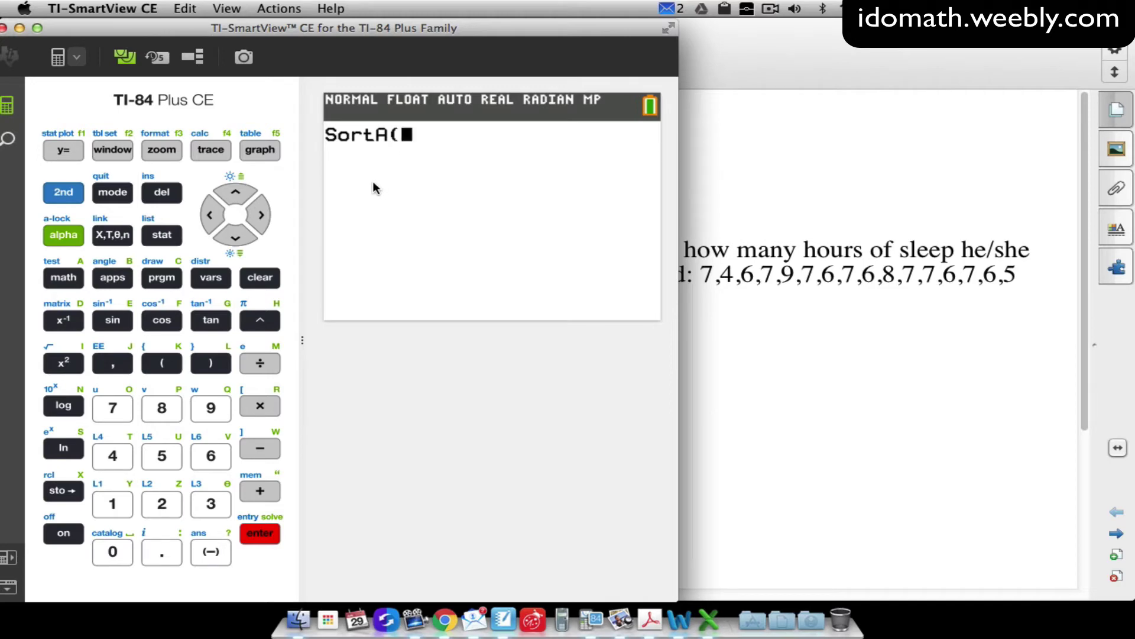
left_click(64, 201)
left_click(113, 503)
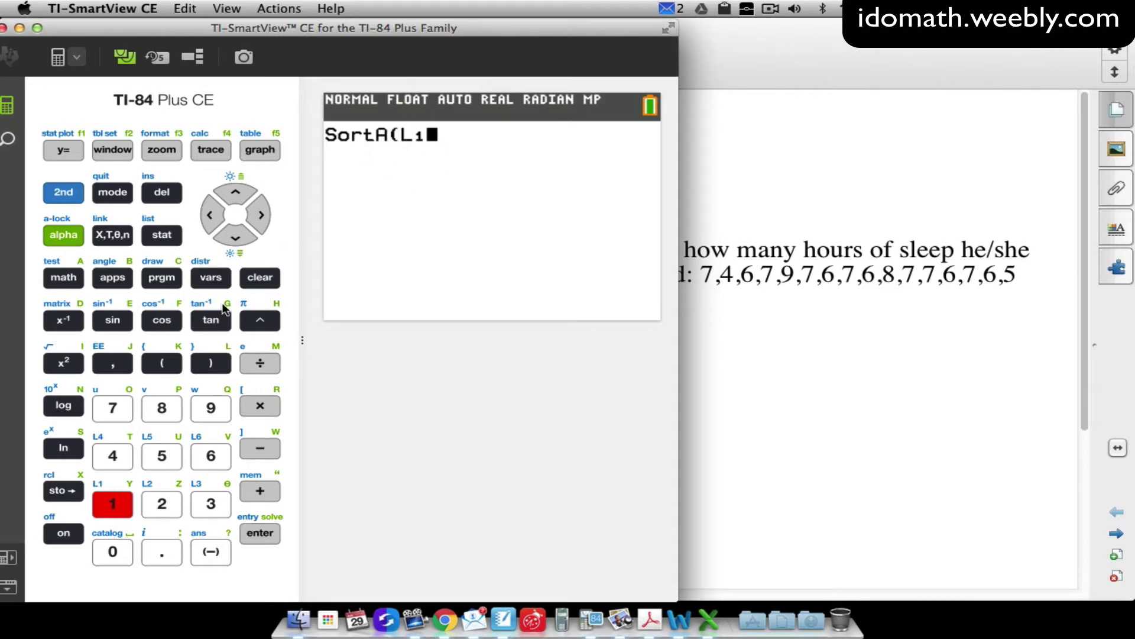
left_click(211, 363)
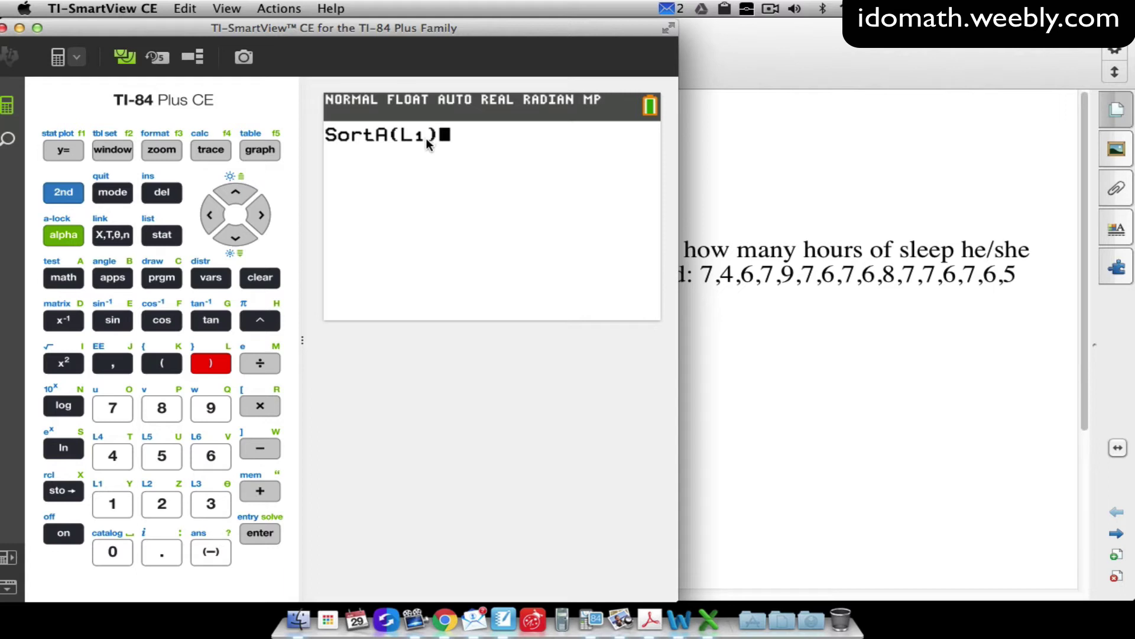
left_click(266, 536)
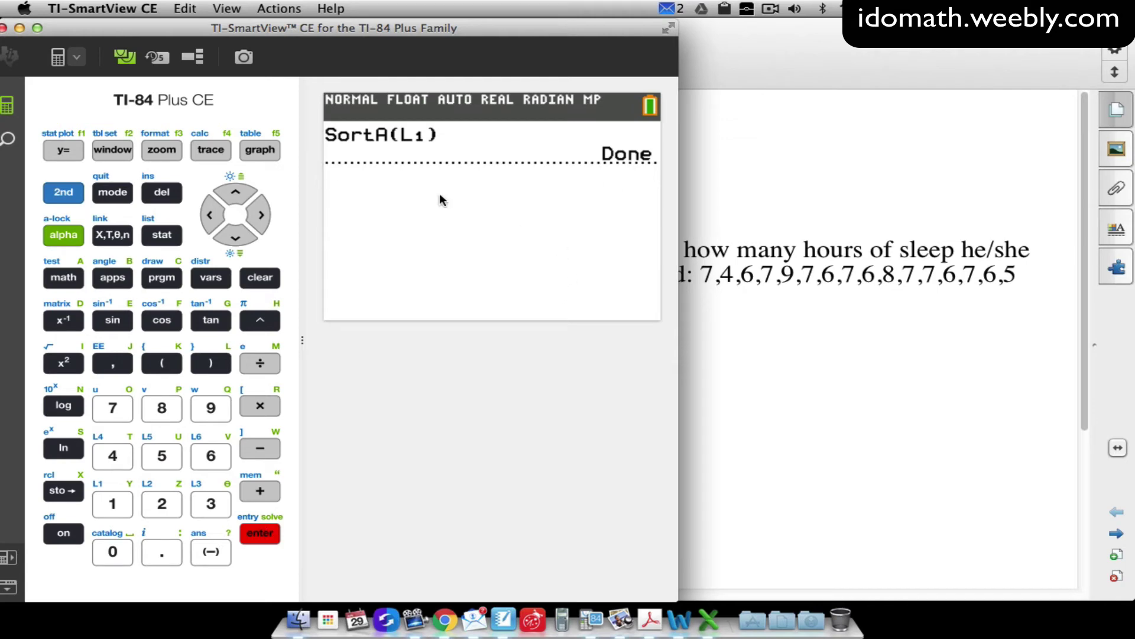
- View the sorted L1 (4, 5, 6…) in the list editor, then quit to the home screen
left_click(156, 235)
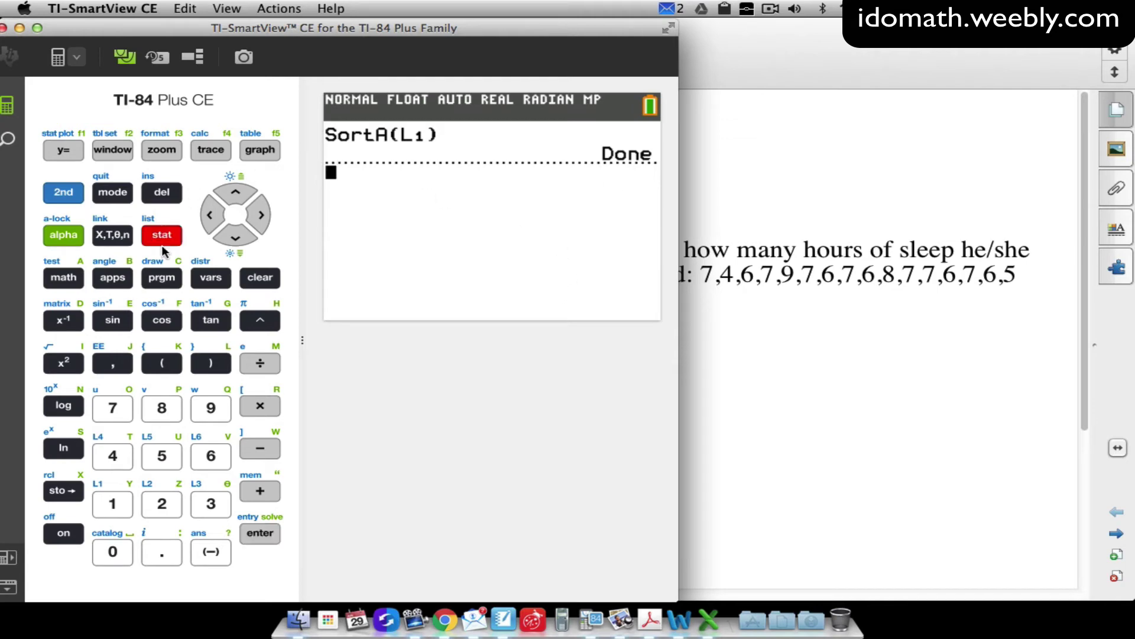
left_click(258, 534)
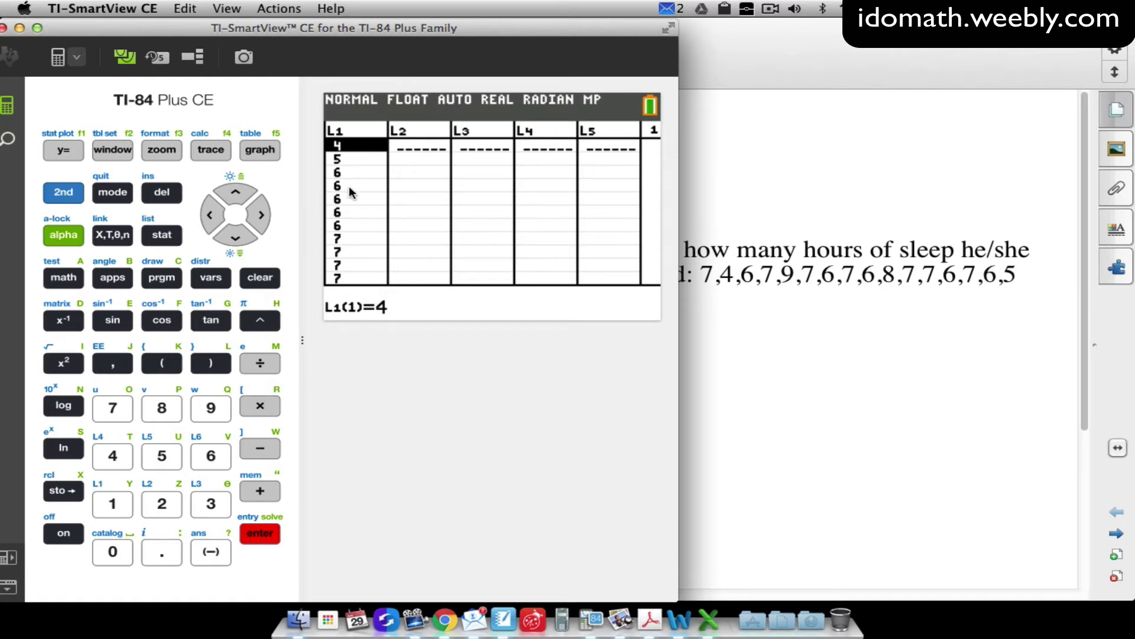
left_click(63, 192)
left_click(112, 193)
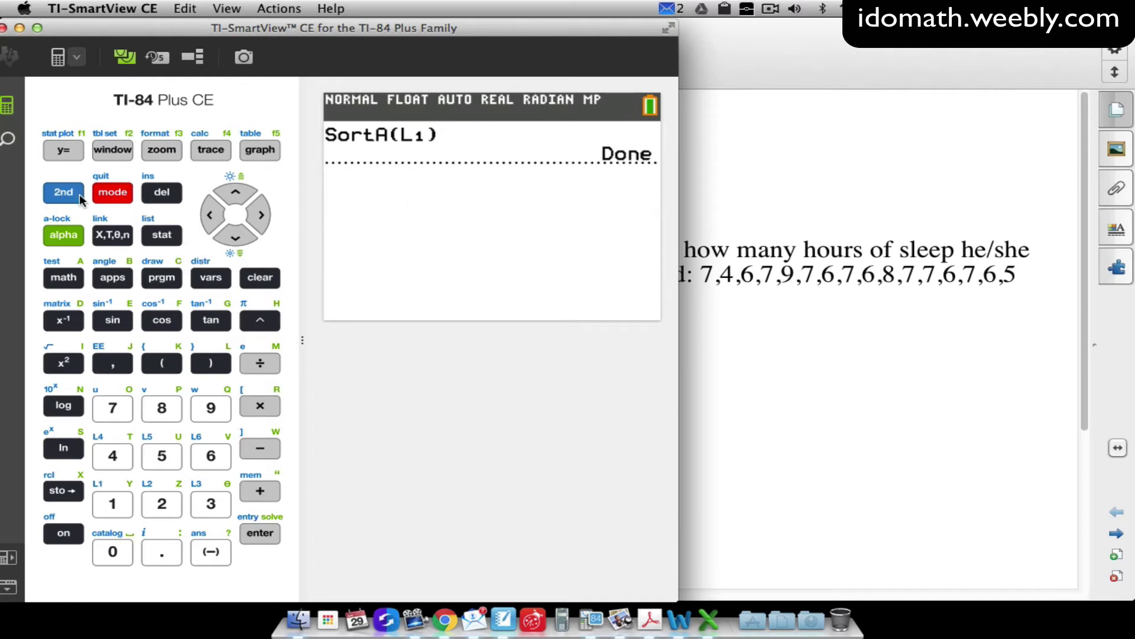
- Run SortD(L1) to sort L1 into descending order
left_click(161, 235)
left_click(235, 236)
left_click(235, 236)
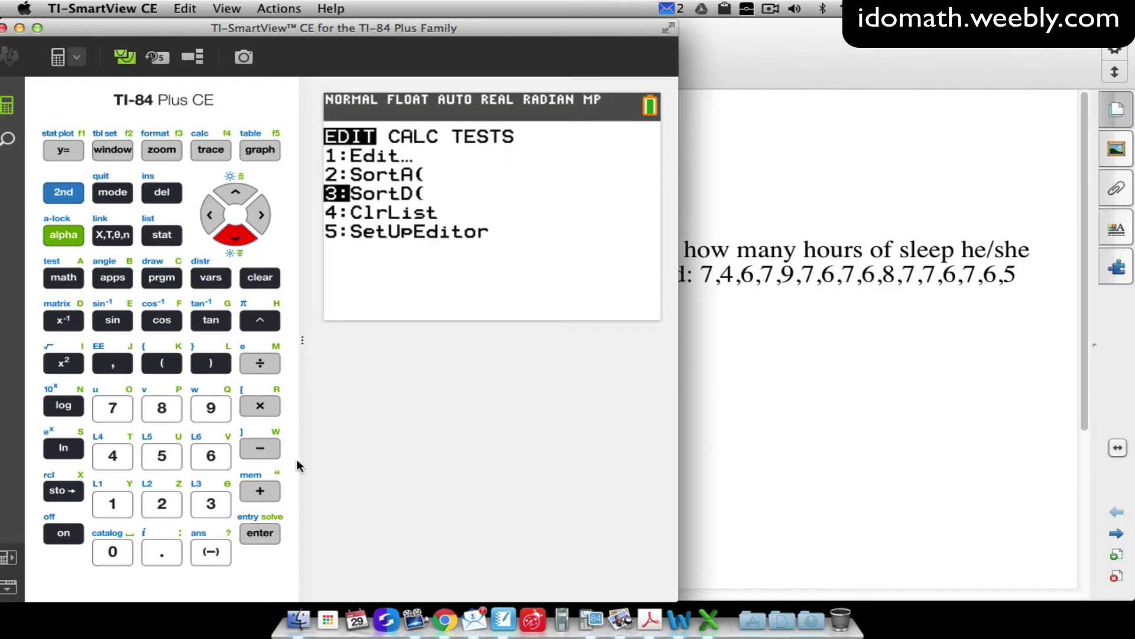
left_click(260, 532)
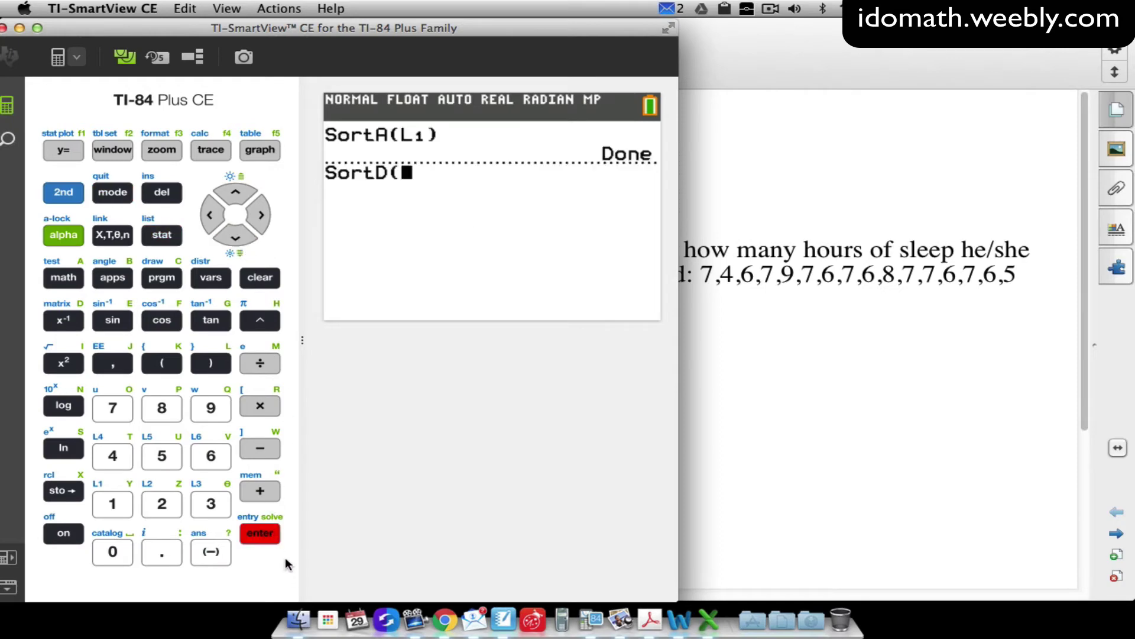
left_click(69, 195)
left_click(116, 502)
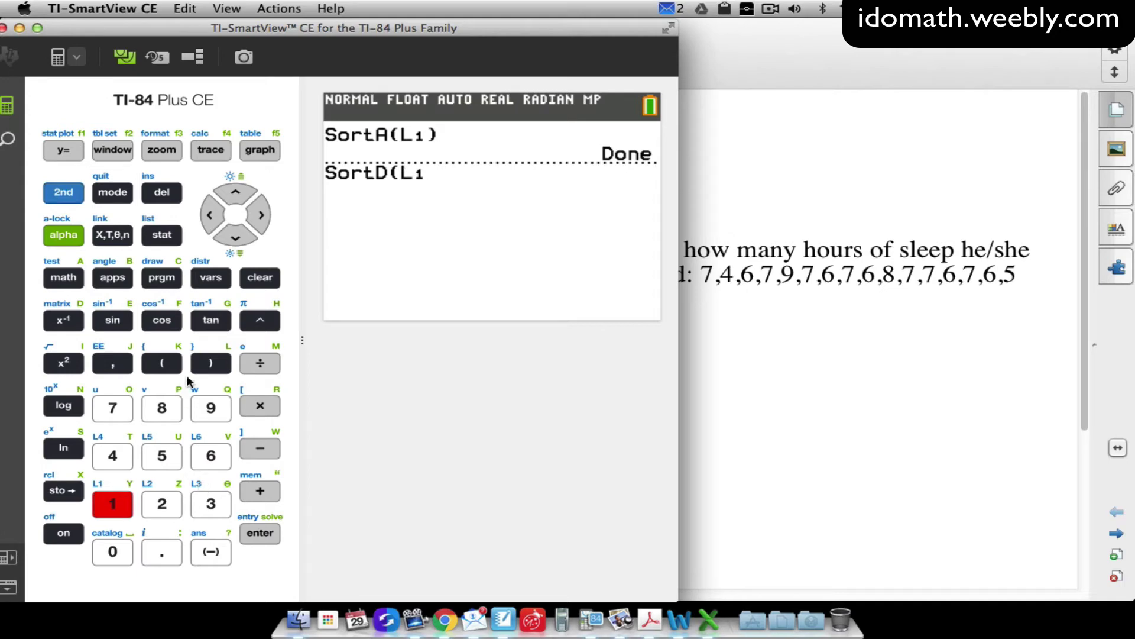
left_click(210, 362)
left_click(261, 532)
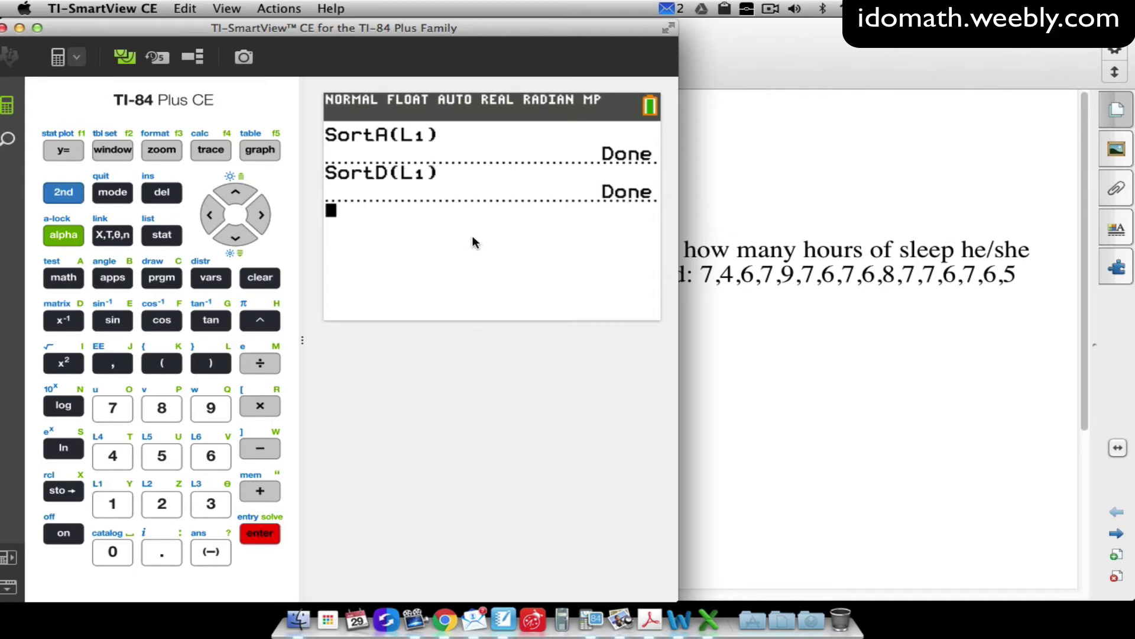
- In the list editor, delete the leading 9 and 8 from L1
left_click(161, 235)
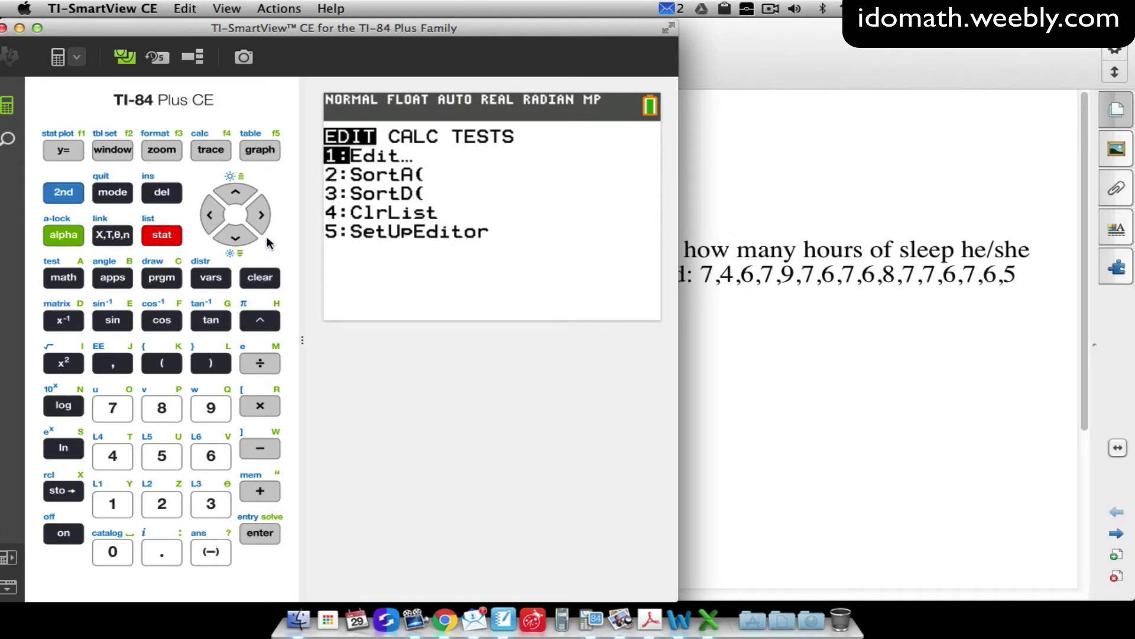
left_click(259, 533)
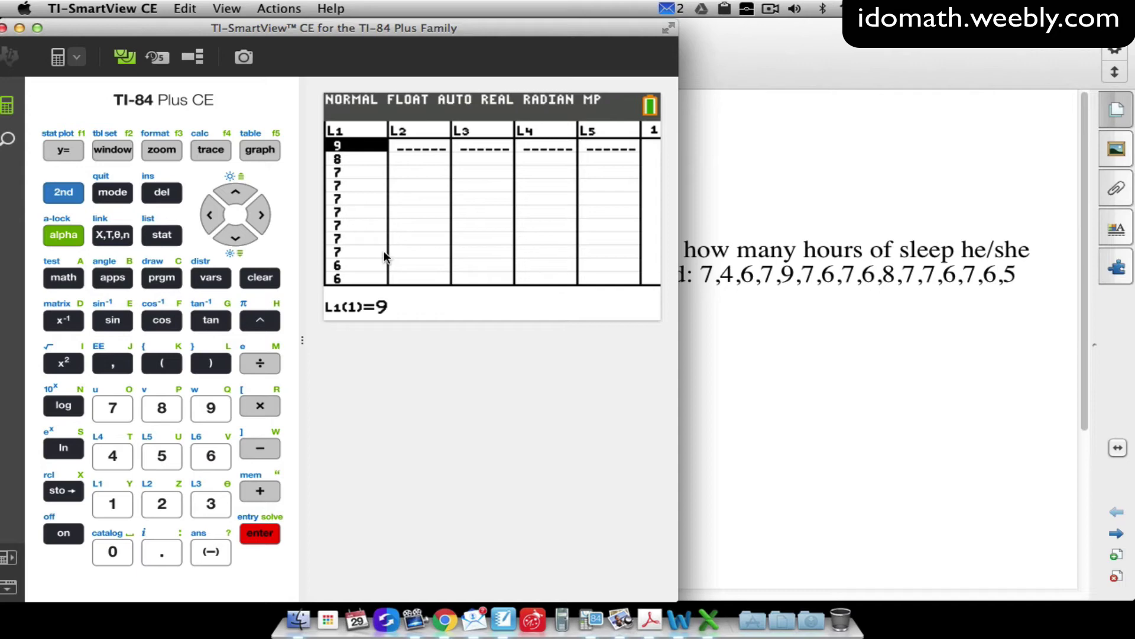
left_click(162, 192)
left_click(162, 192)
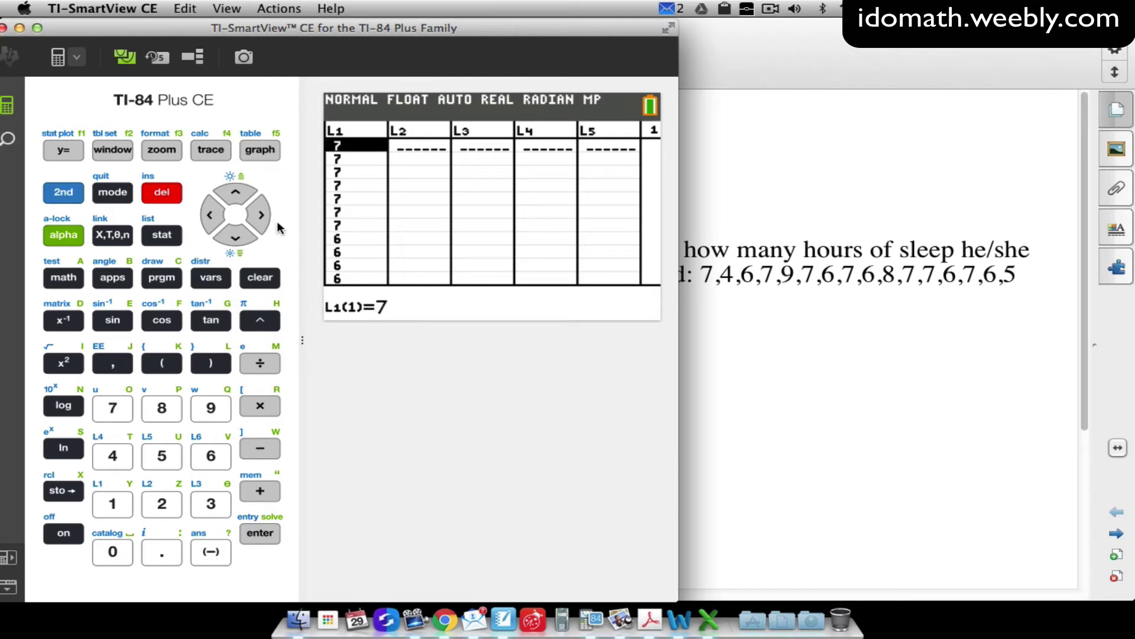
- Clear all values from L1 using its header
left_click(235, 194)
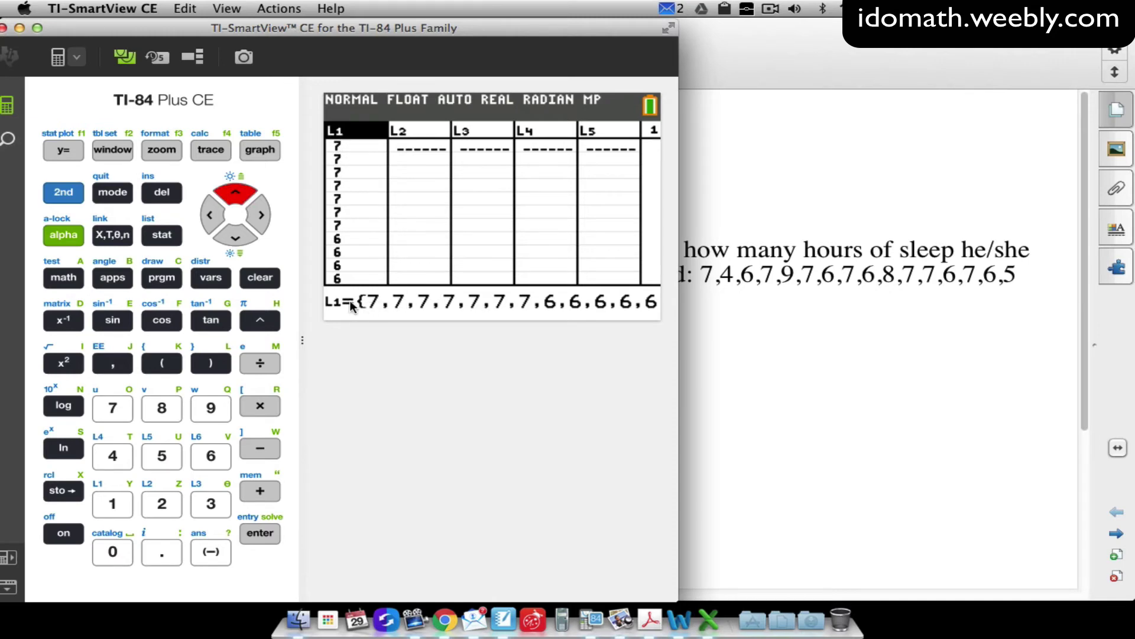
left_click(259, 278)
left_click(257, 523)
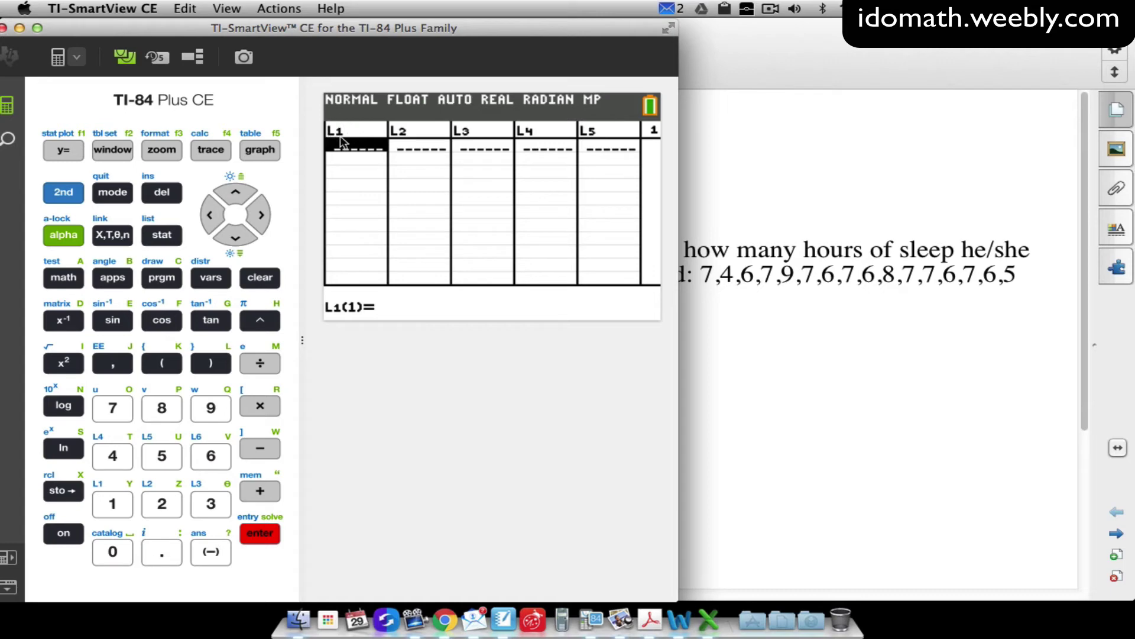
- Enter 7, 2, 5, 4 into L1 and return to the L1 header
left_click(113, 408)
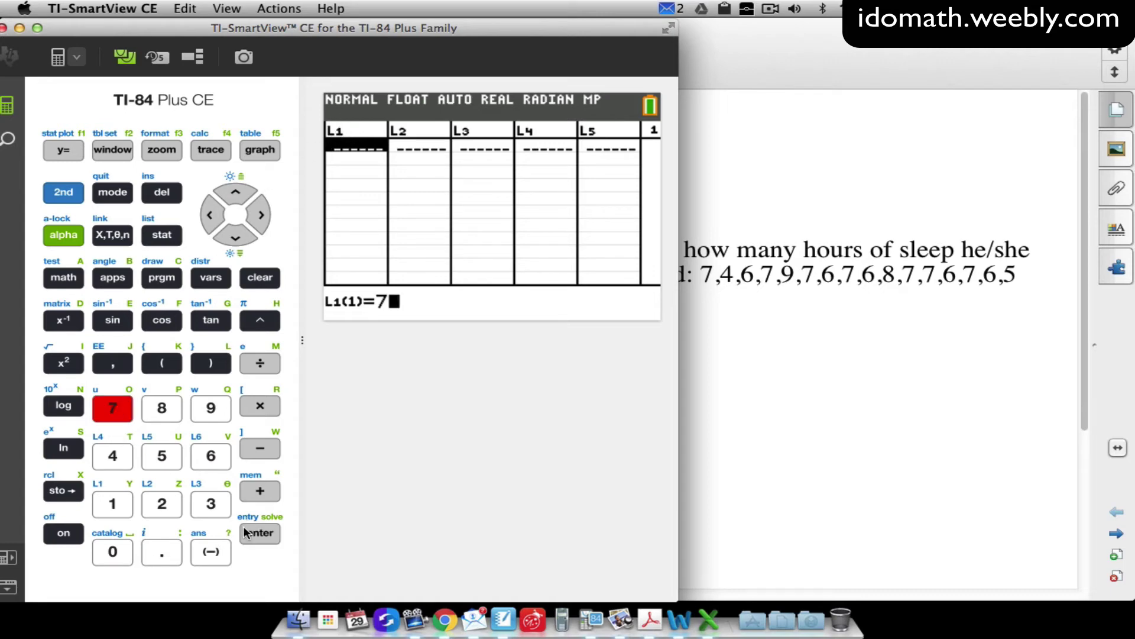
left_click(246, 532)
left_click(168, 503)
left_click(260, 534)
left_click(167, 459)
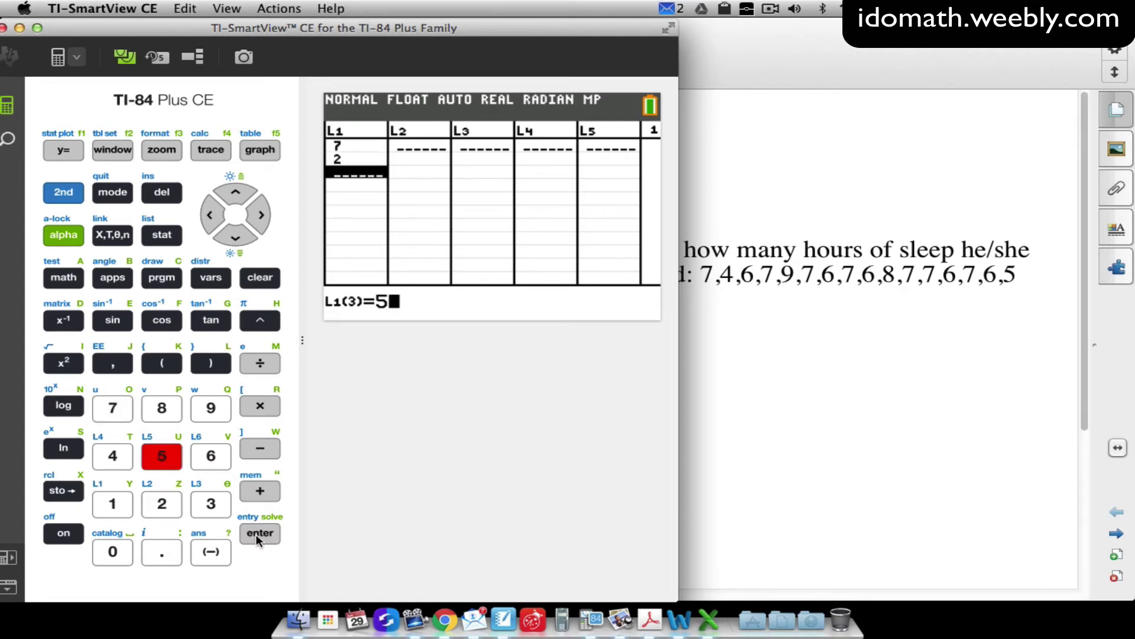
left_click(258, 536)
left_click(113, 455)
left_click(259, 534)
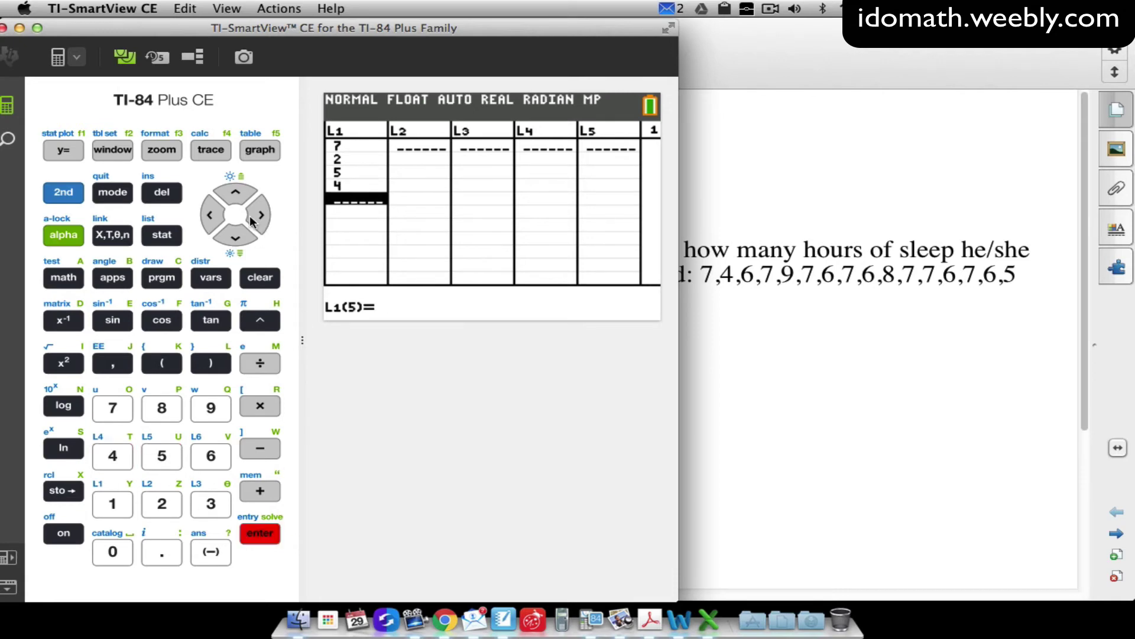
left_click(231, 189)
left_click(231, 189)
left_click(231, 189)
left_click(231, 189)
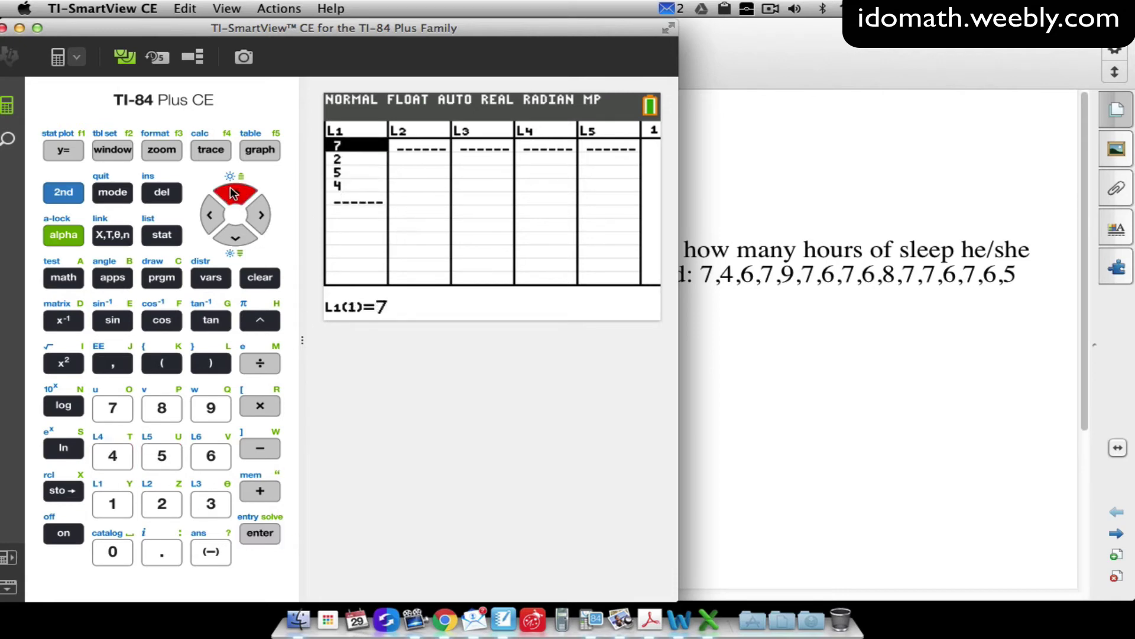
left_click(231, 191)
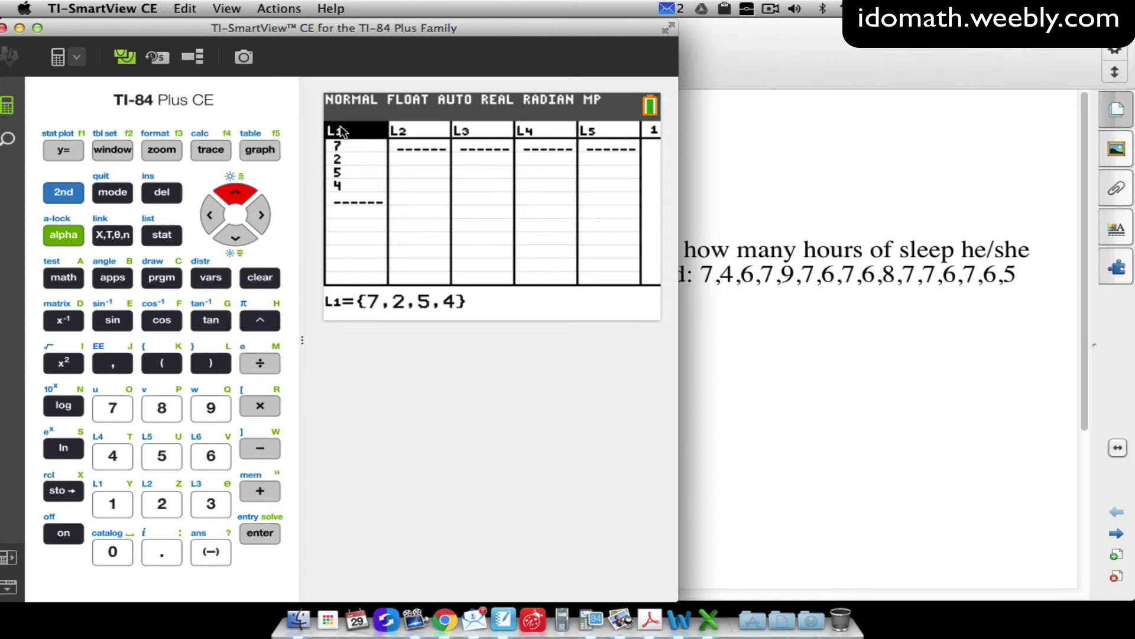
- Delete L1 and L2 from the editor and check the columns now start at L3
left_click(163, 196)
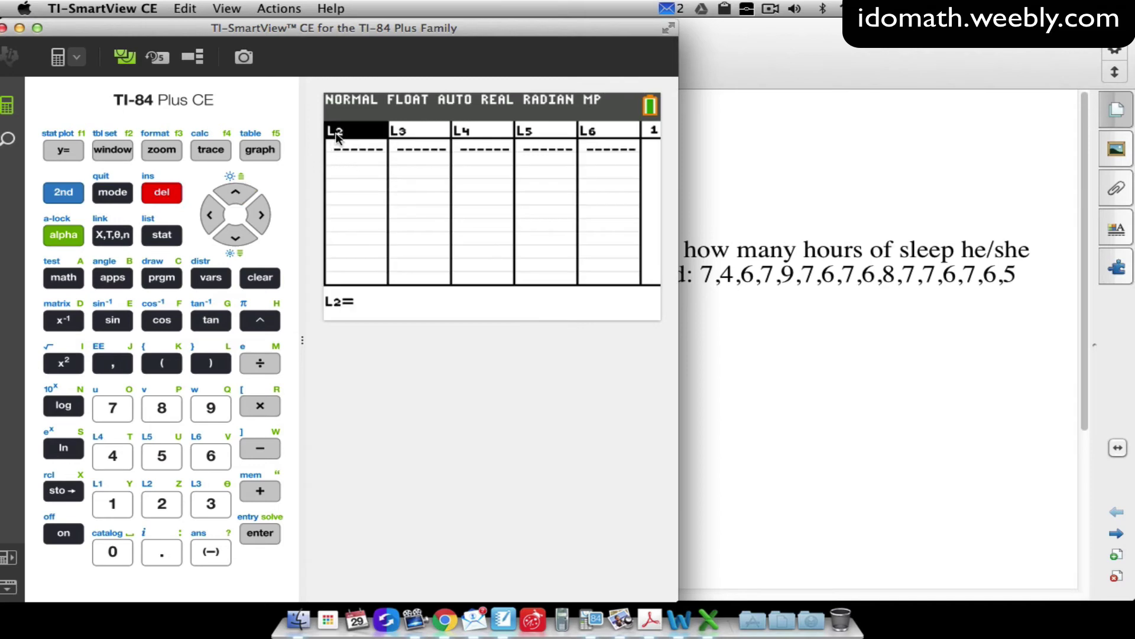
left_click(162, 193)
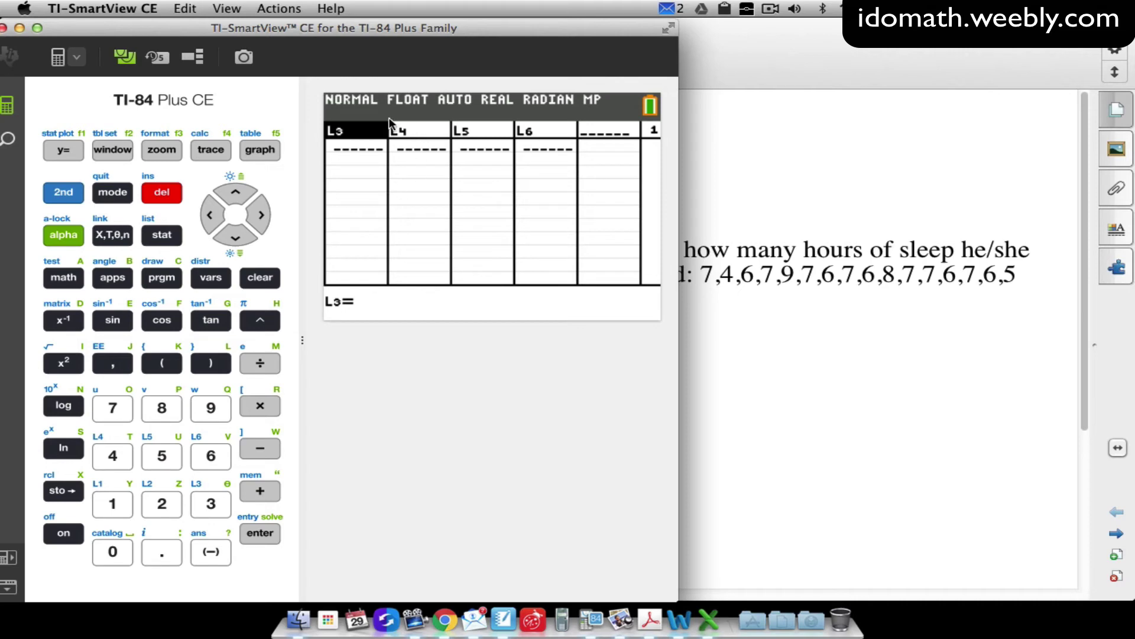
left_click(211, 210)
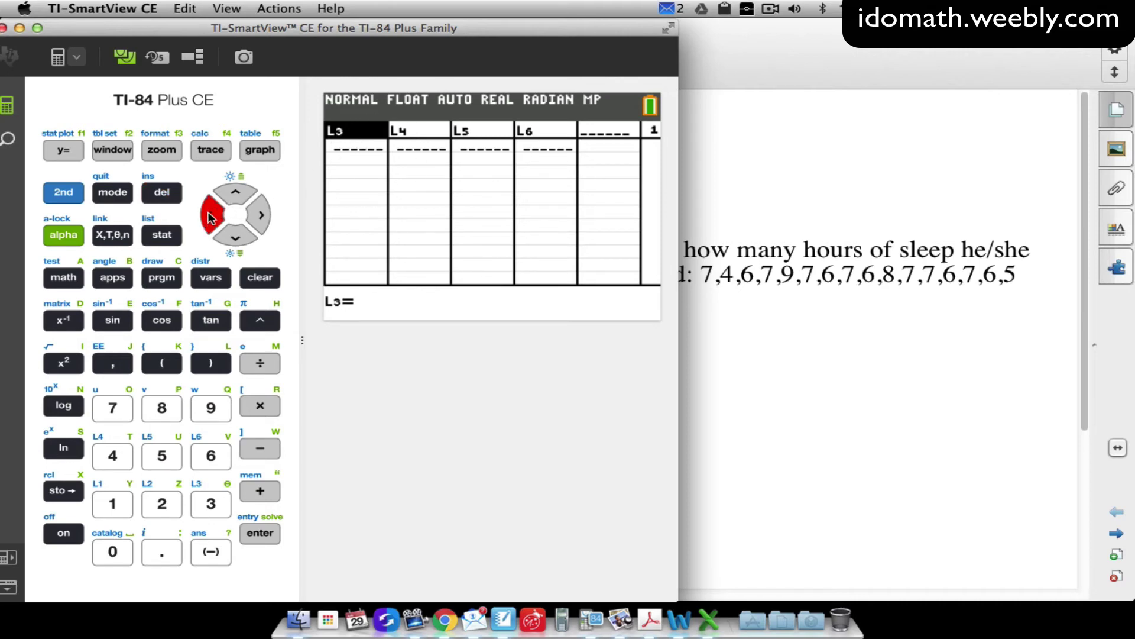
left_click(264, 217)
key("Right")
key("Right")
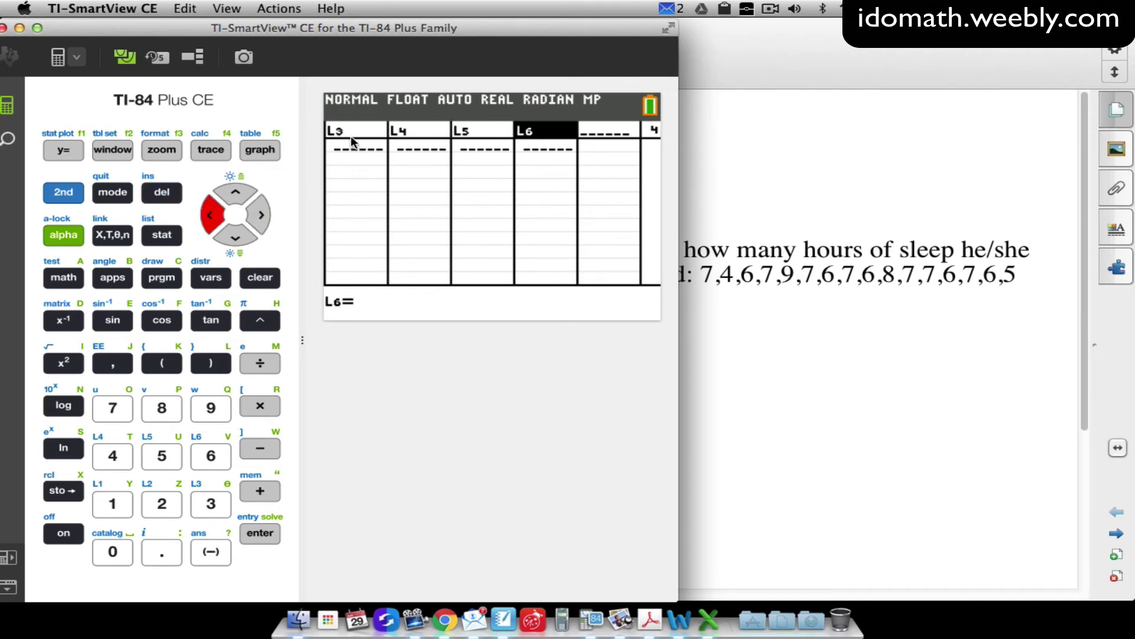
key("Left")
key("Left")
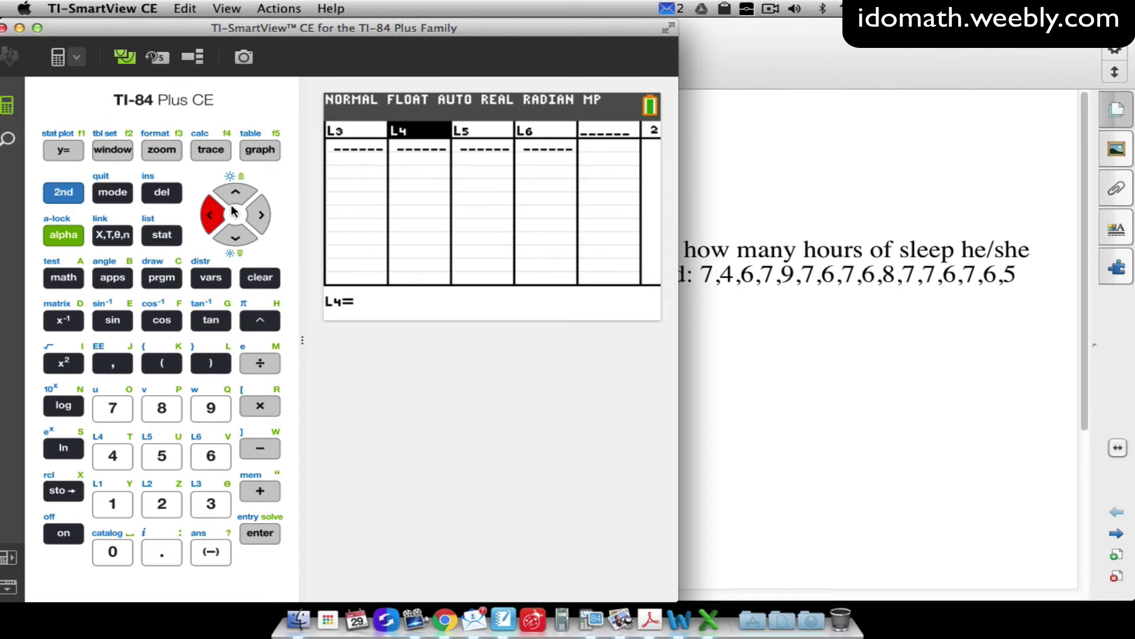
left_click(210, 218)
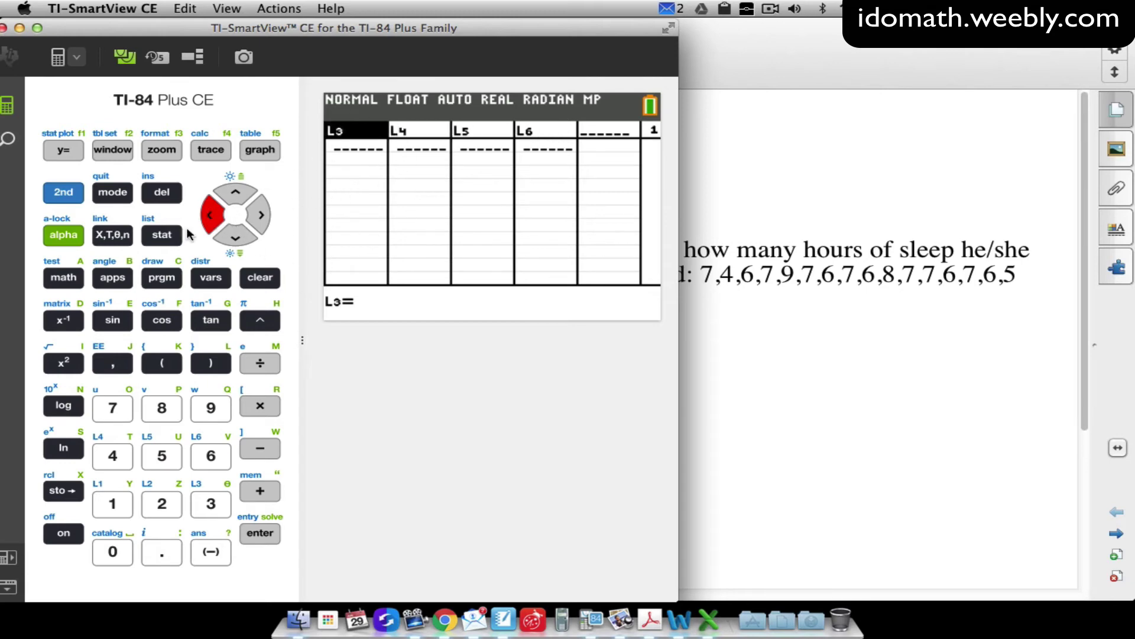
- Run SetUpEditor from the STAT menu to restore the default lists
left_click(157, 236)
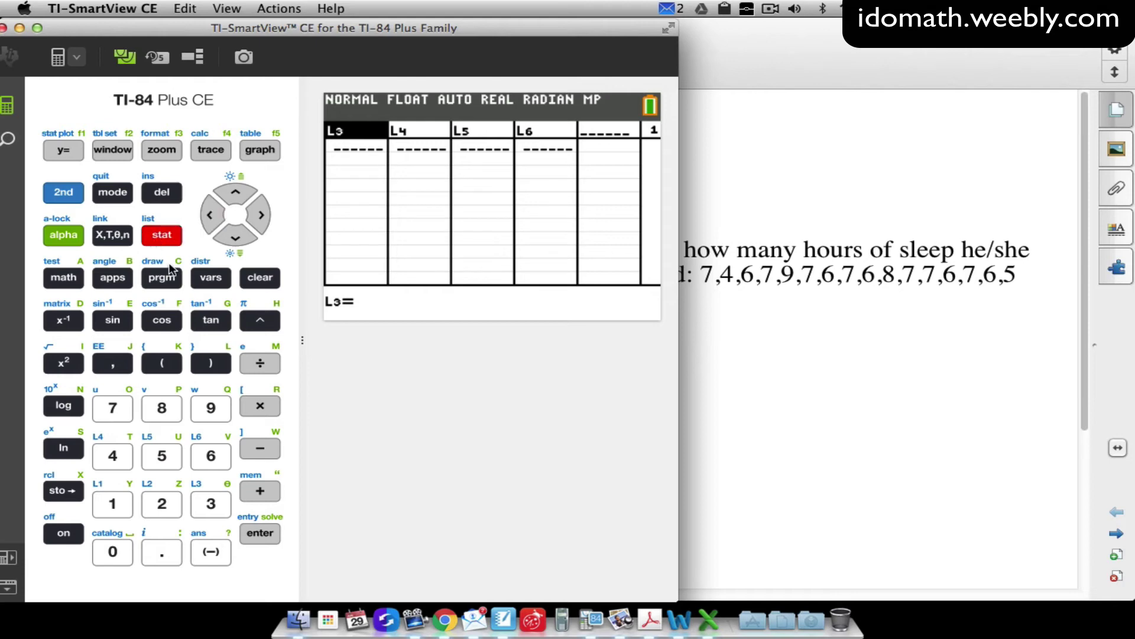
left_click(239, 236)
left_click(239, 236)
left_click(239, 236)
left_click(239, 235)
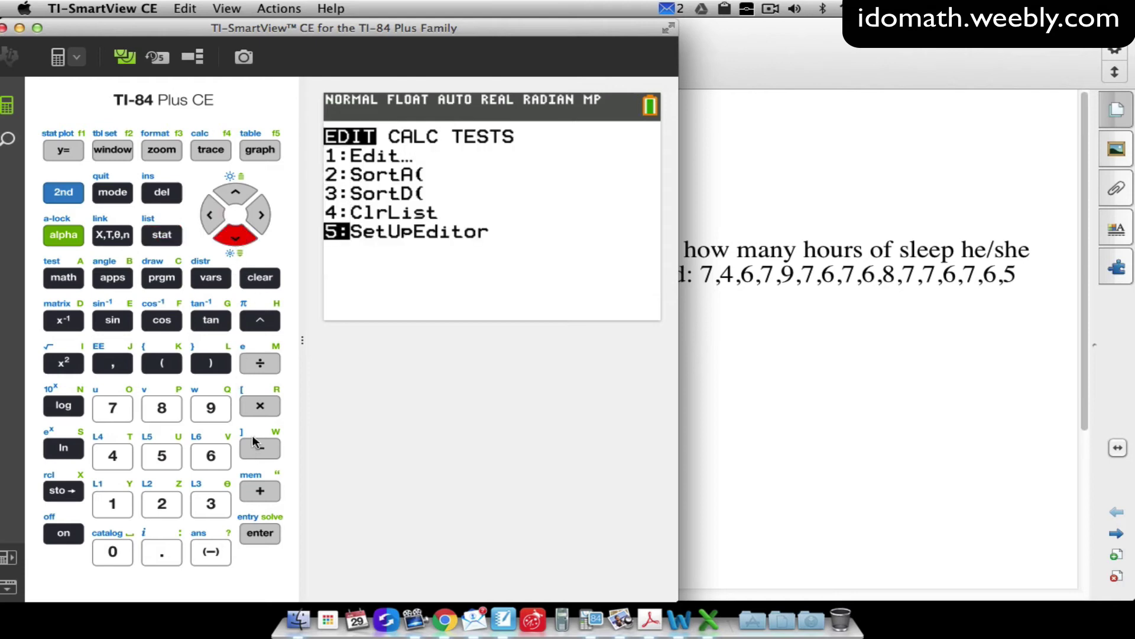
left_click(256, 534)
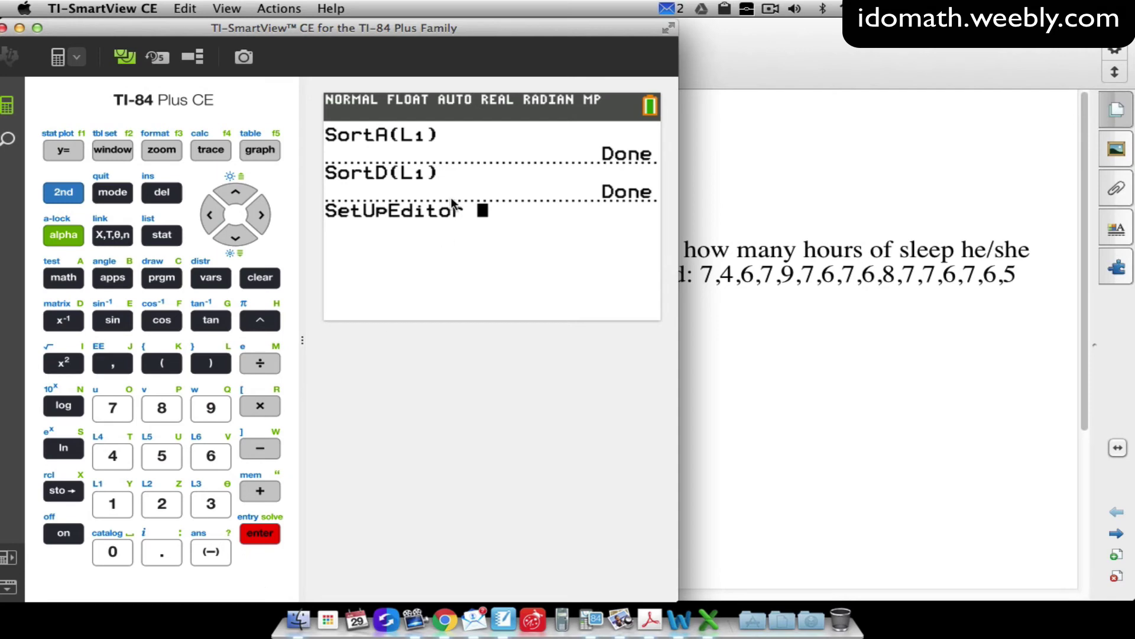
left_click(260, 534)
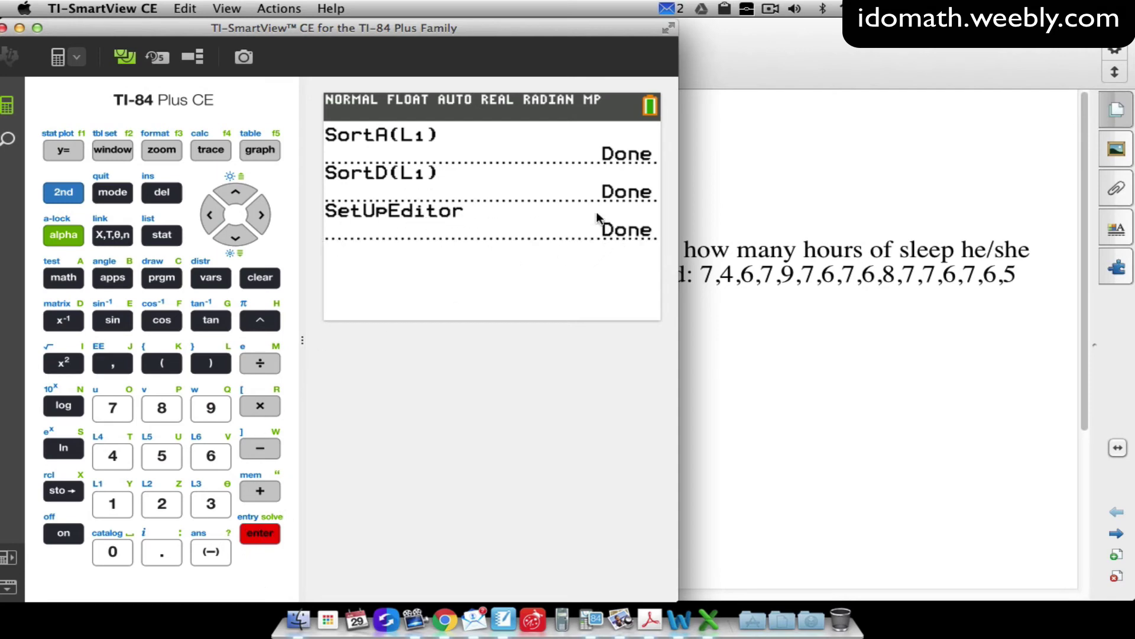
- Reopen the list editor and select the L1 header, still holding 7, 2, 5, 4
left_click(165, 236)
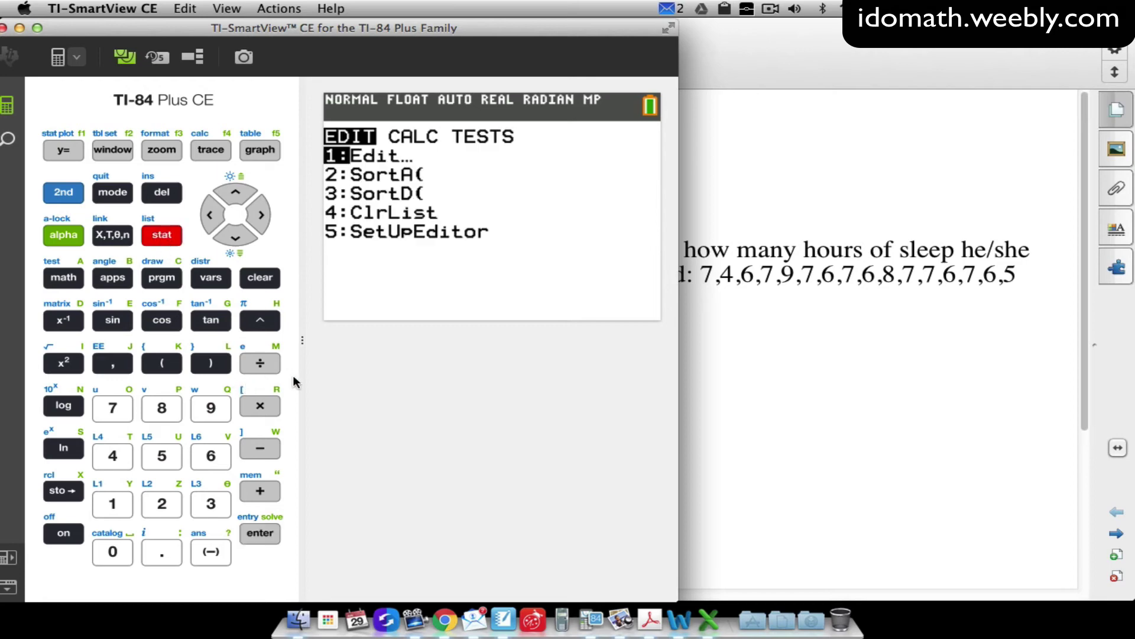
left_click(249, 534)
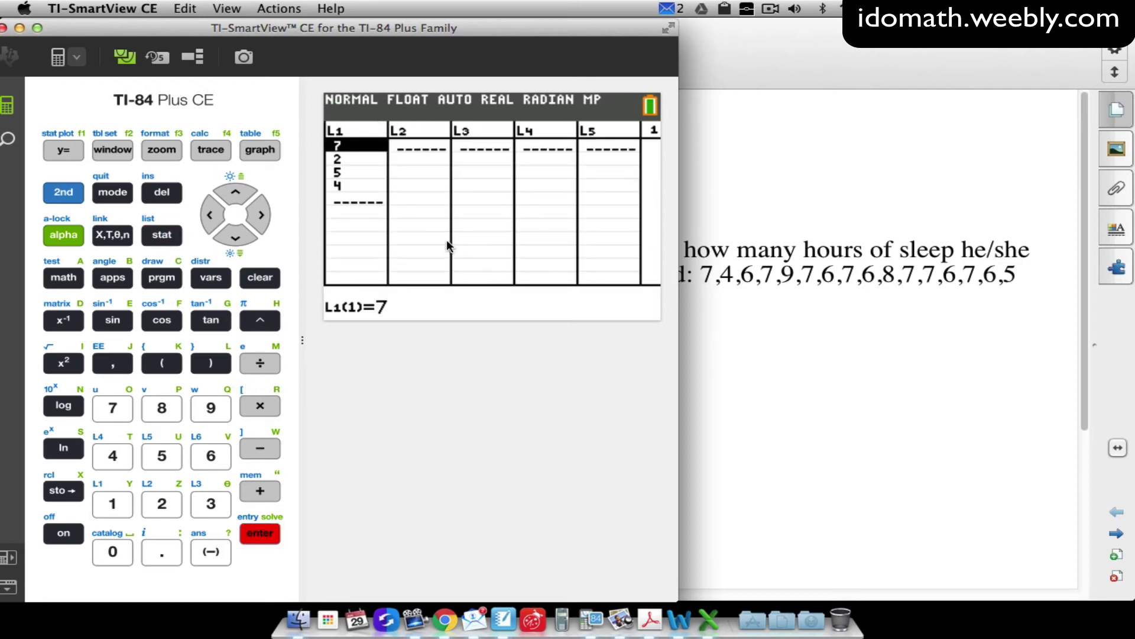
left_click(235, 194)
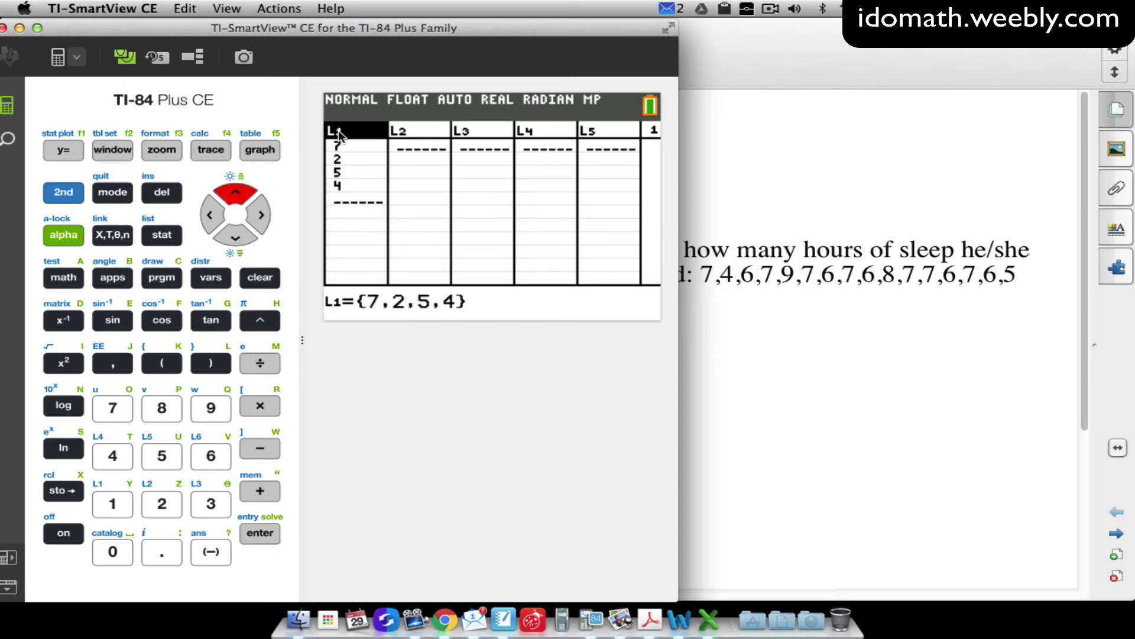
- Clear L1 and enter the values 8745 and 52 into it
left_click(261, 278)
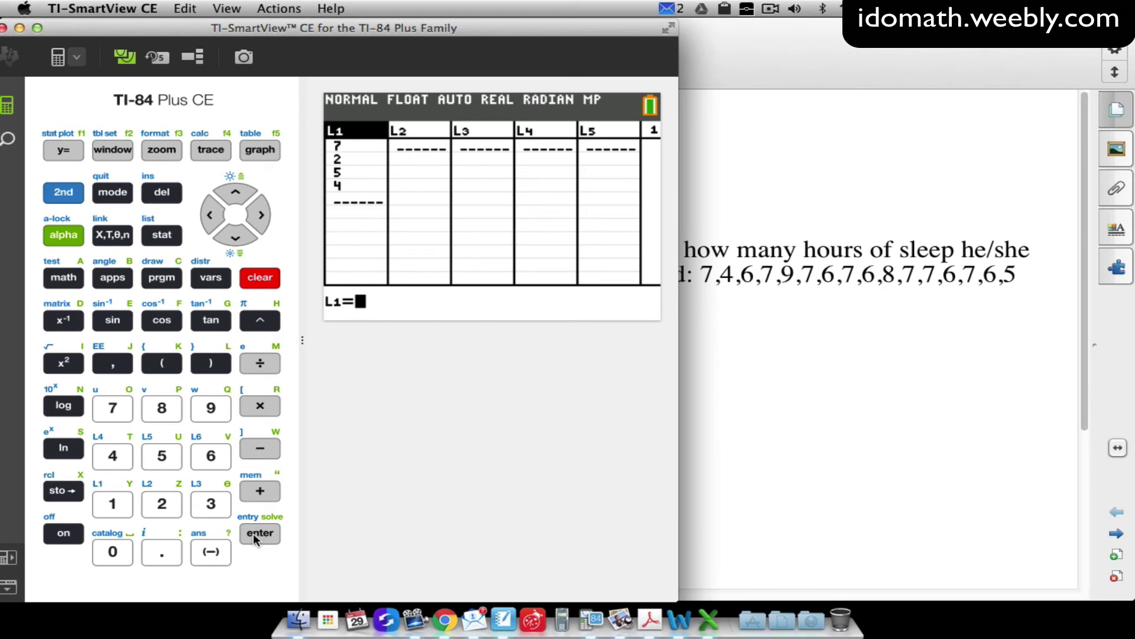
left_click(259, 535)
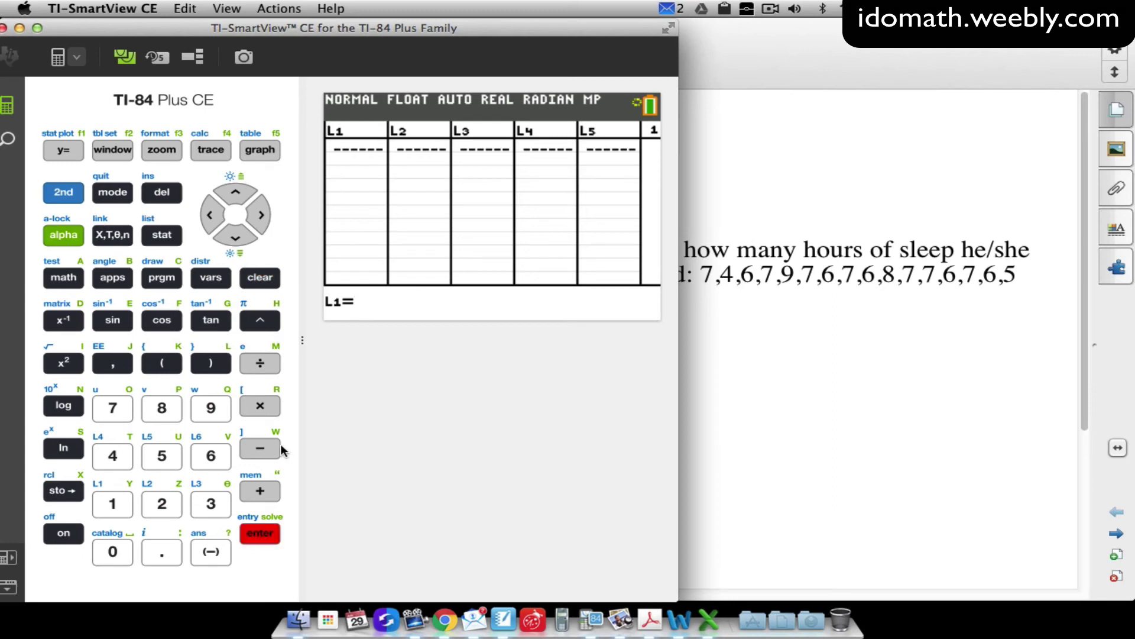
left_click(161, 407)
left_click(112, 408)
left_click(112, 455)
left_click(162, 456)
left_click(255, 540)
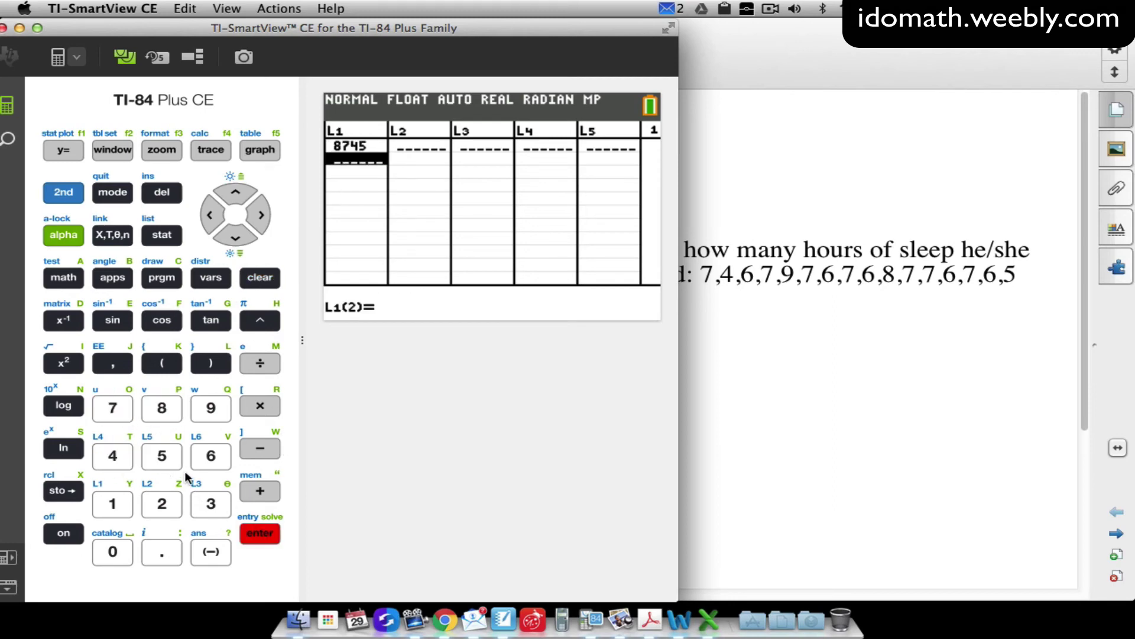
left_click(168, 460)
left_click(162, 504)
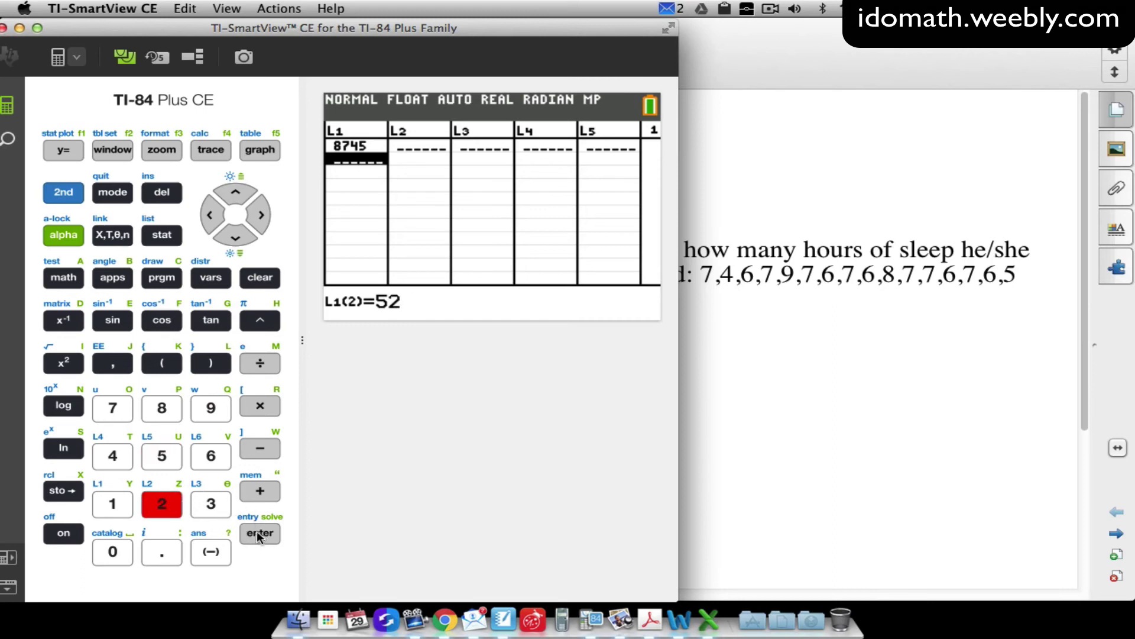
left_click(259, 536)
- Fill L2 with the values 87, 14, 2 and 5
left_click(258, 212)
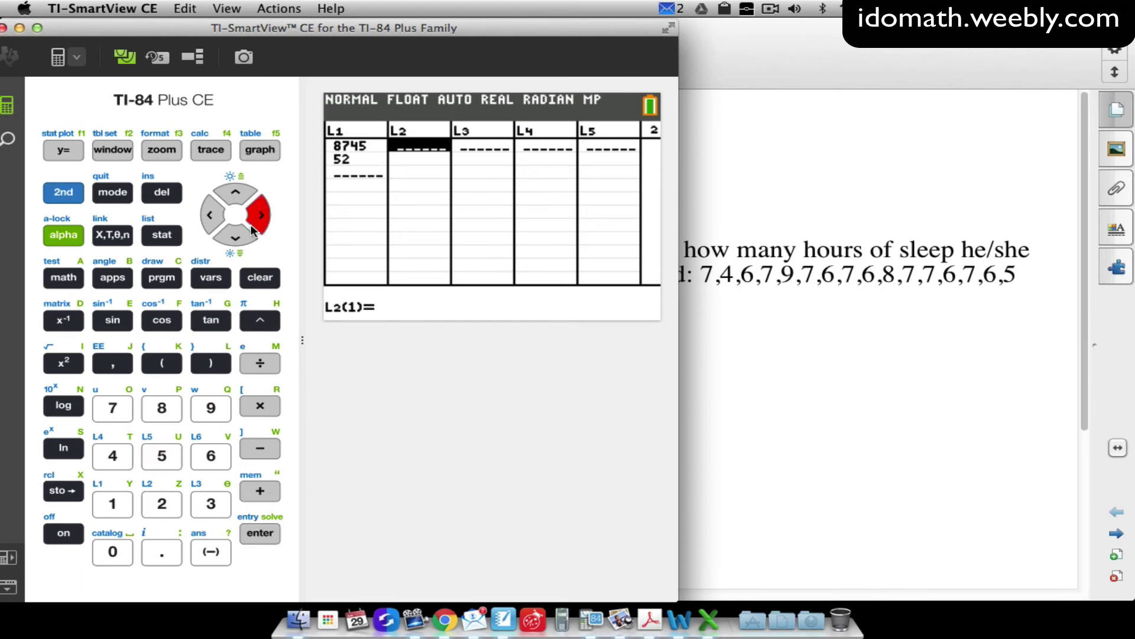
left_click(161, 407)
left_click(112, 408)
left_click(254, 535)
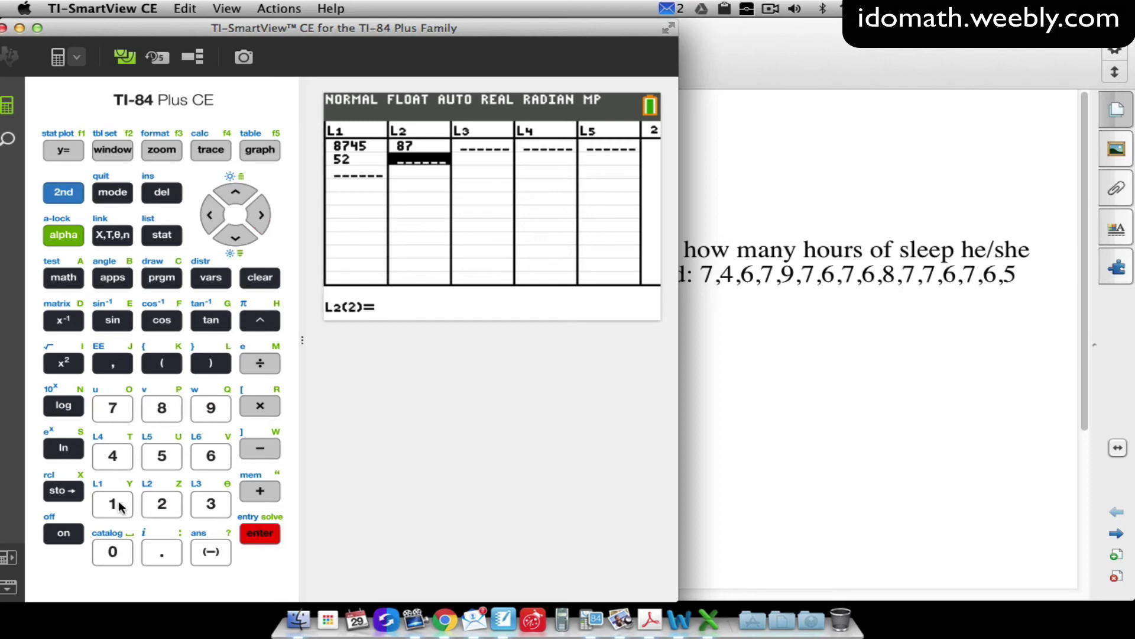
left_click(113, 503)
left_click(113, 455)
left_click(259, 535)
left_click(161, 504)
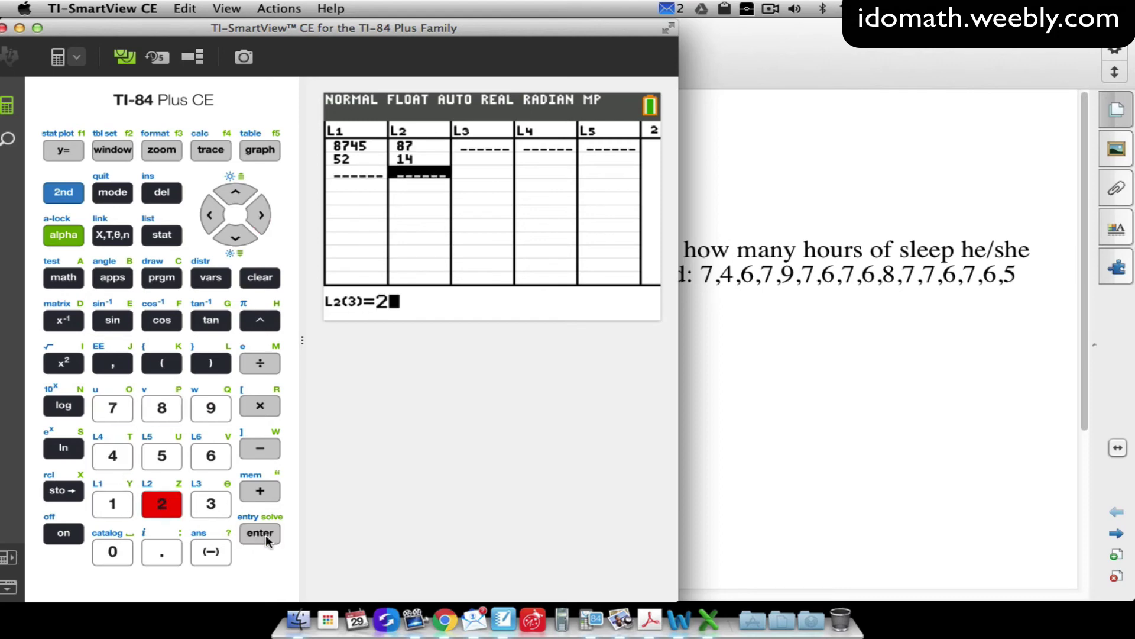
left_click(259, 535)
left_click(161, 455)
left_click(259, 535)
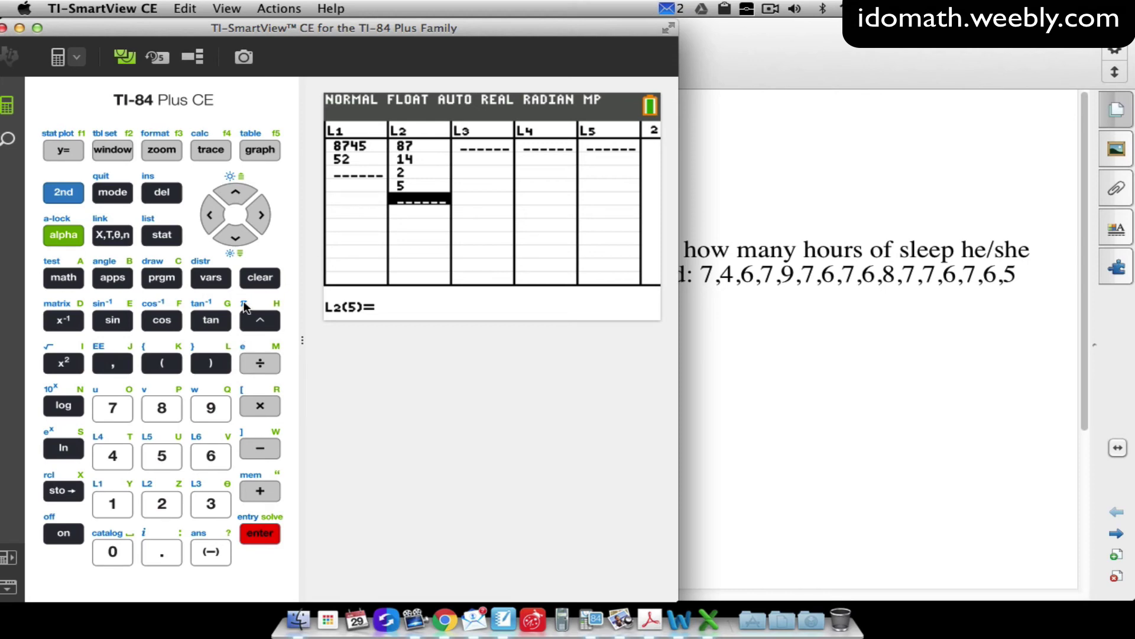
- Fill L3 with the values 7, 2, 5 and 84
left_click(263, 214)
left_click(113, 407)
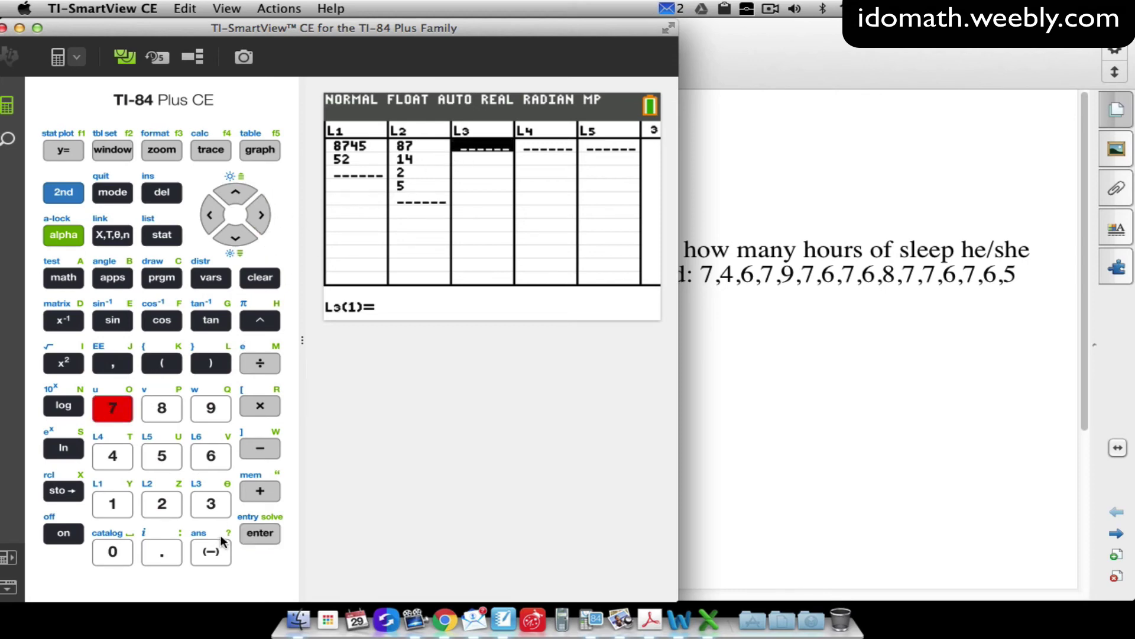
left_click(251, 530)
left_click(161, 504)
left_click(260, 533)
left_click(162, 456)
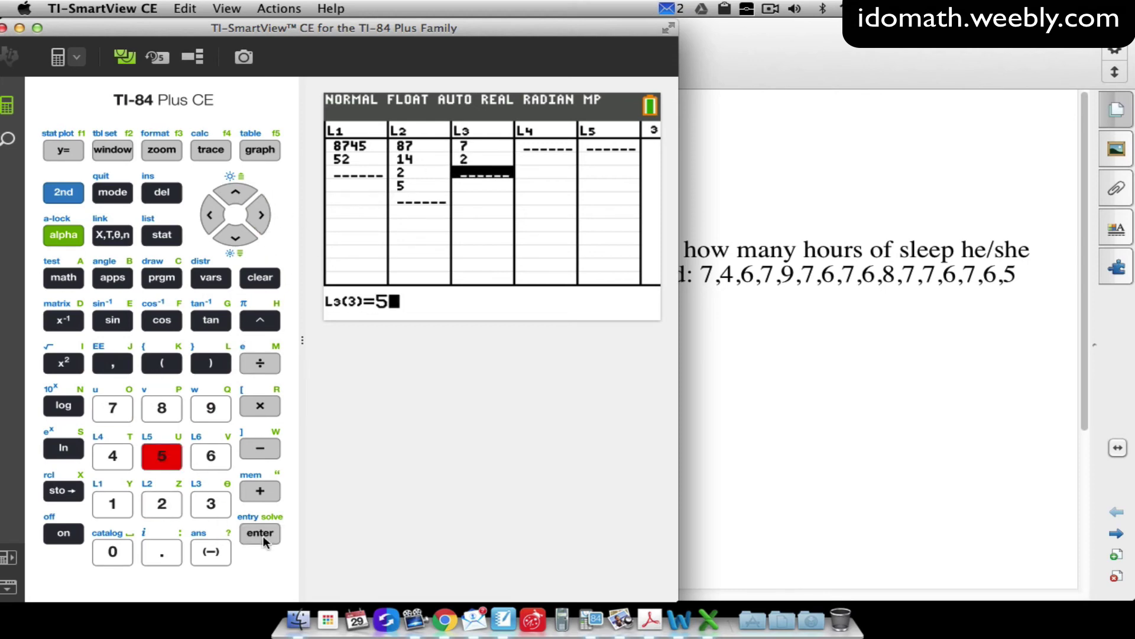
left_click(259, 533)
left_click(117, 454)
left_click(260, 533)
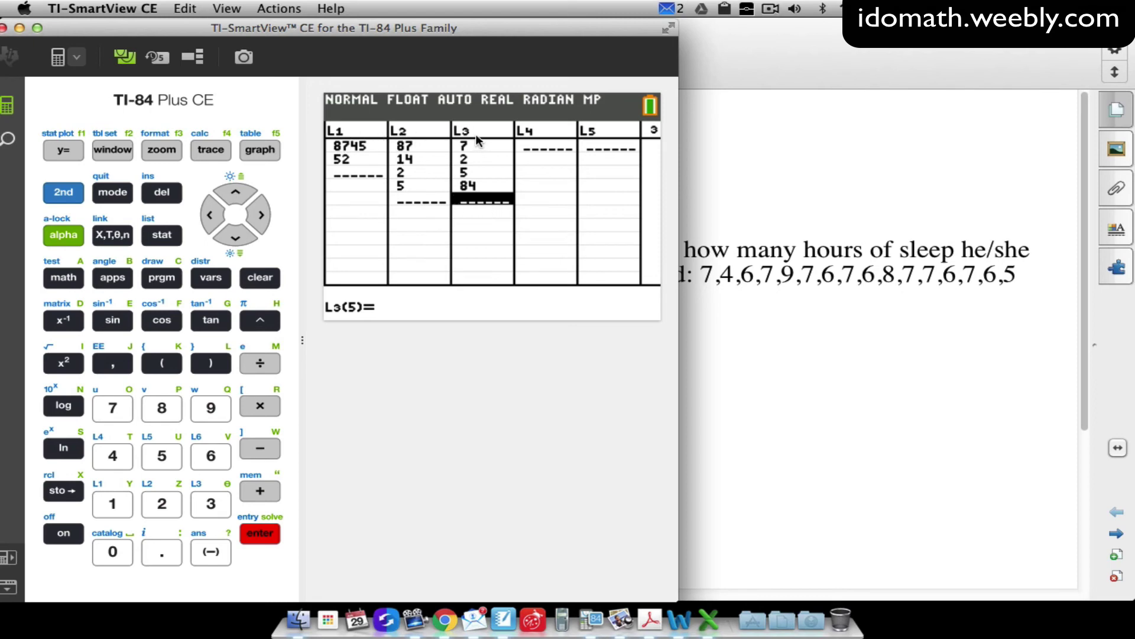
- Quit to the home screen and paste 4:ClrList from the STAT menu
left_click(64, 192)
left_click(112, 192)
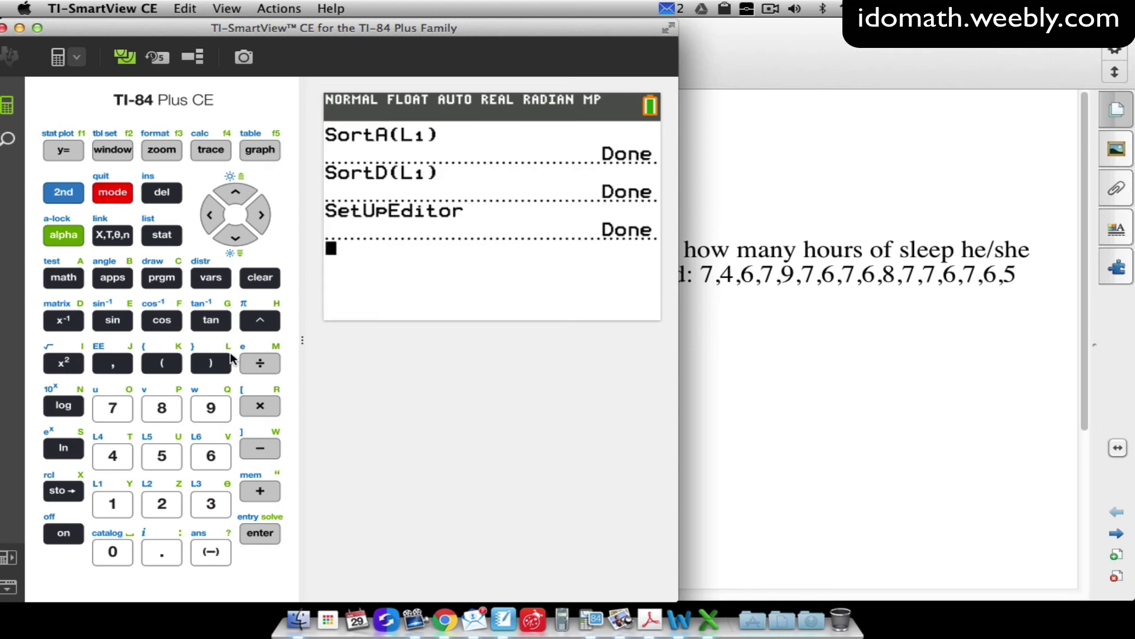
left_click(162, 235)
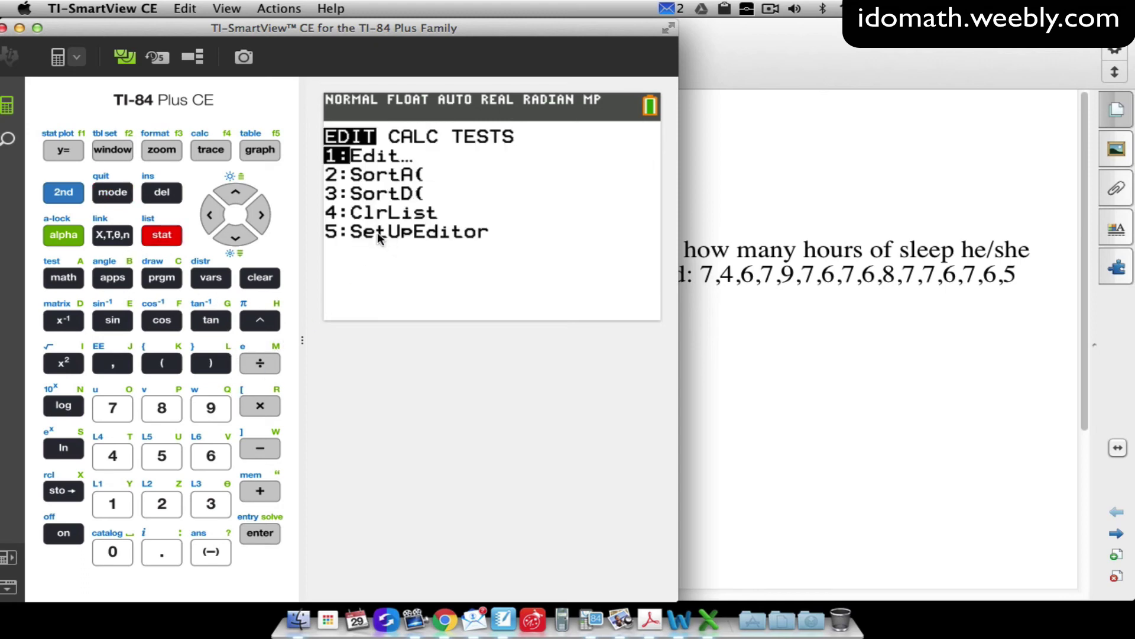
left_click(236, 239)
left_click(236, 240)
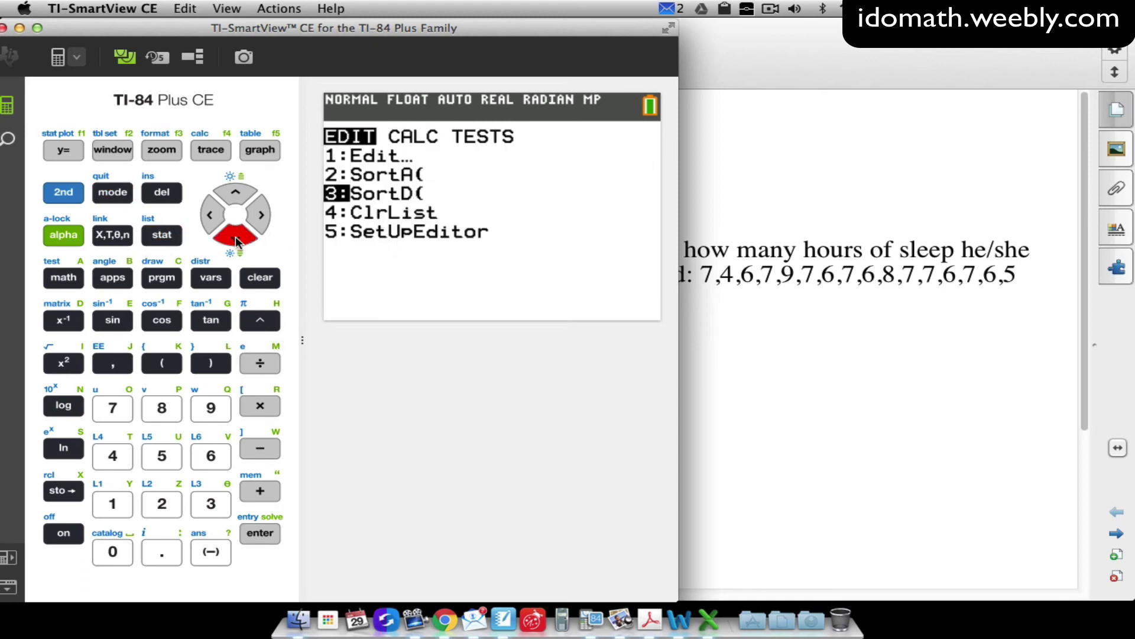
left_click(236, 240)
left_click(262, 534)
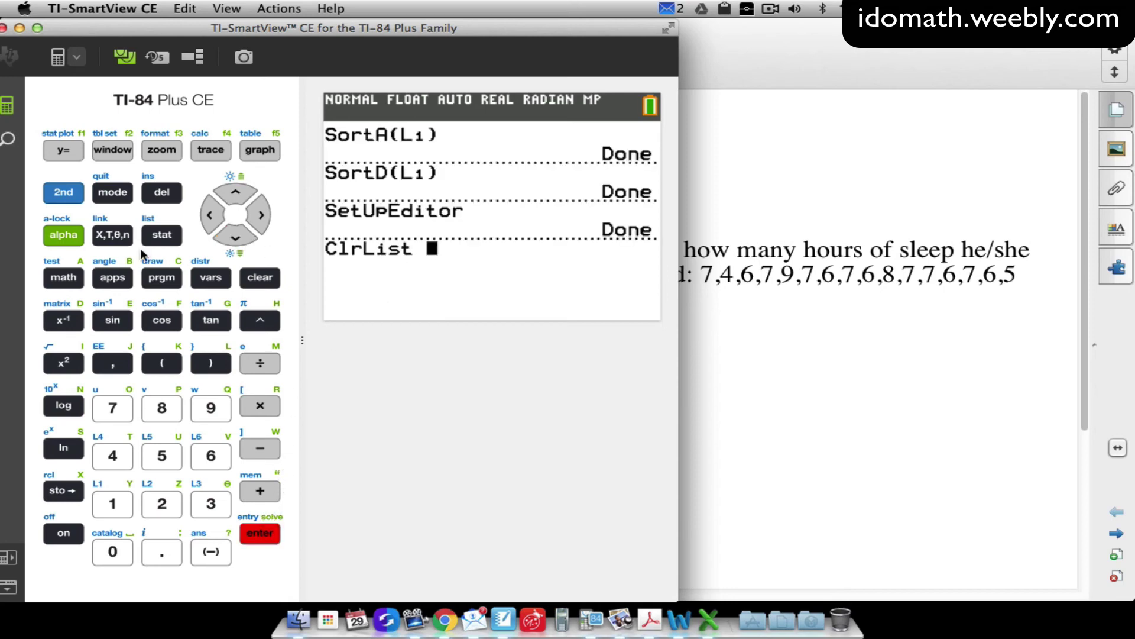
- Complete the command as ClrList L1,L2,L3 and run it to empty the lists
left_click(65, 195)
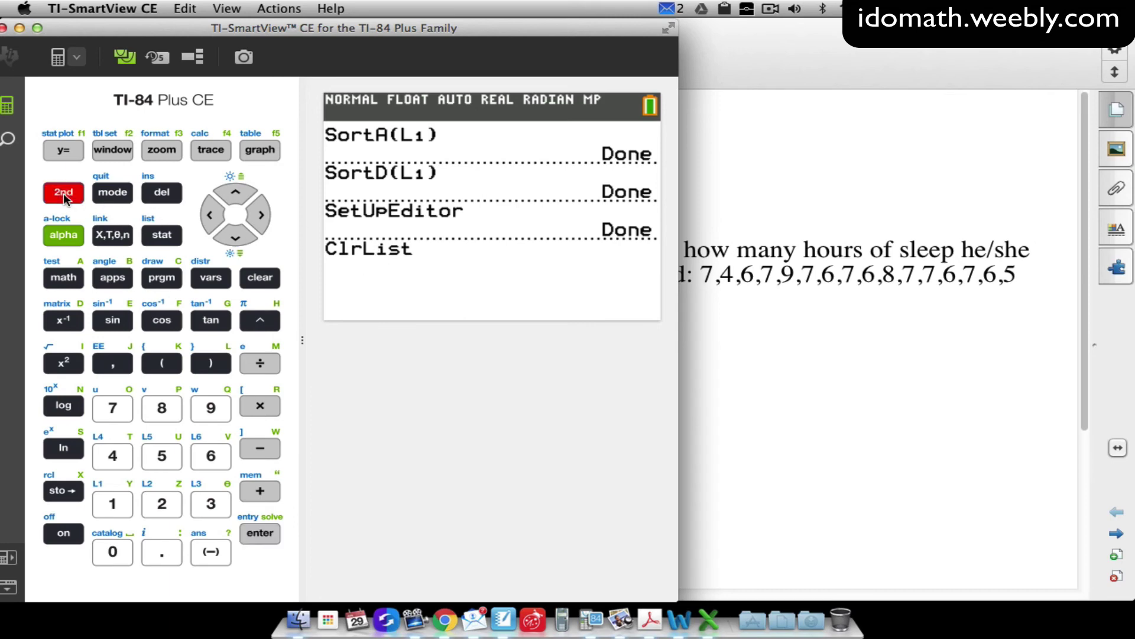
left_click(114, 506)
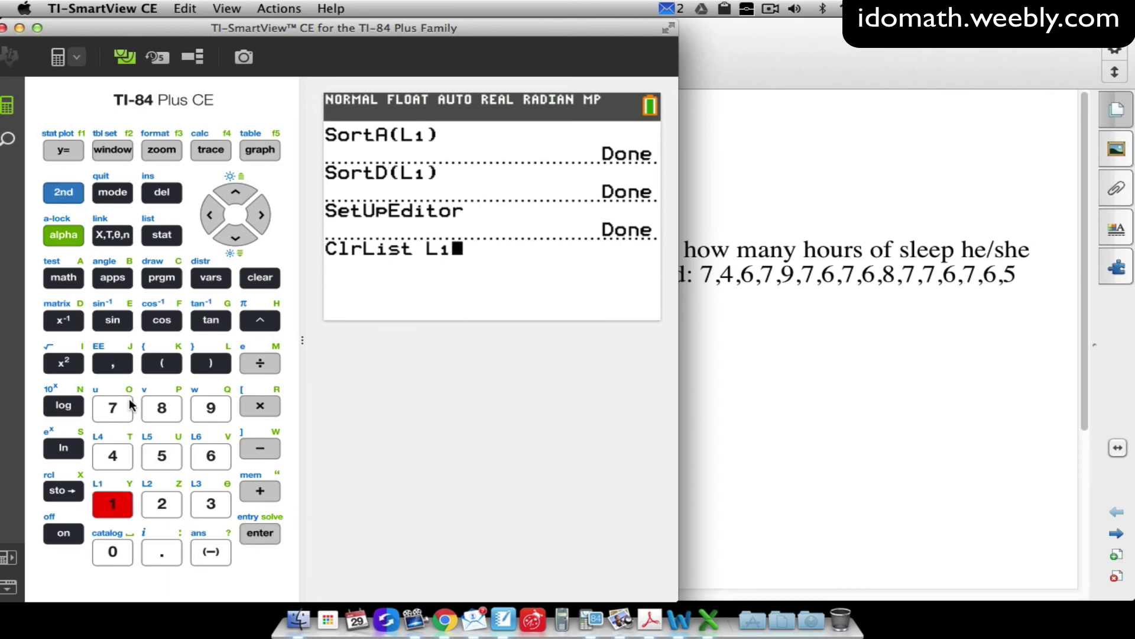
left_click(113, 363)
left_click(63, 192)
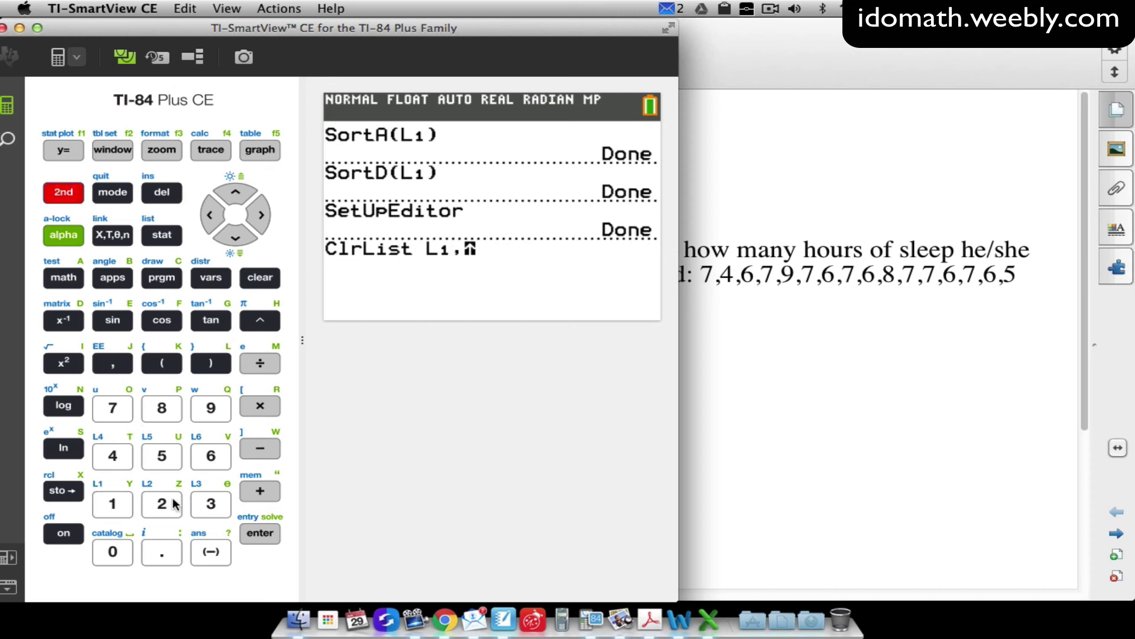
left_click(161, 504)
left_click(116, 365)
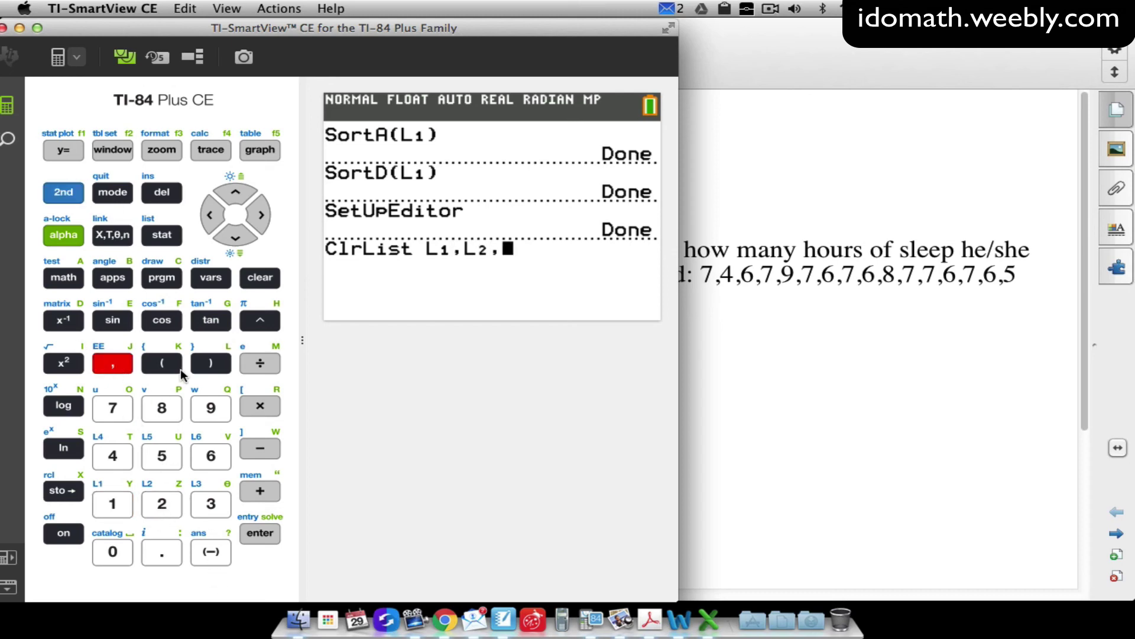
left_click(63, 192)
left_click(220, 506)
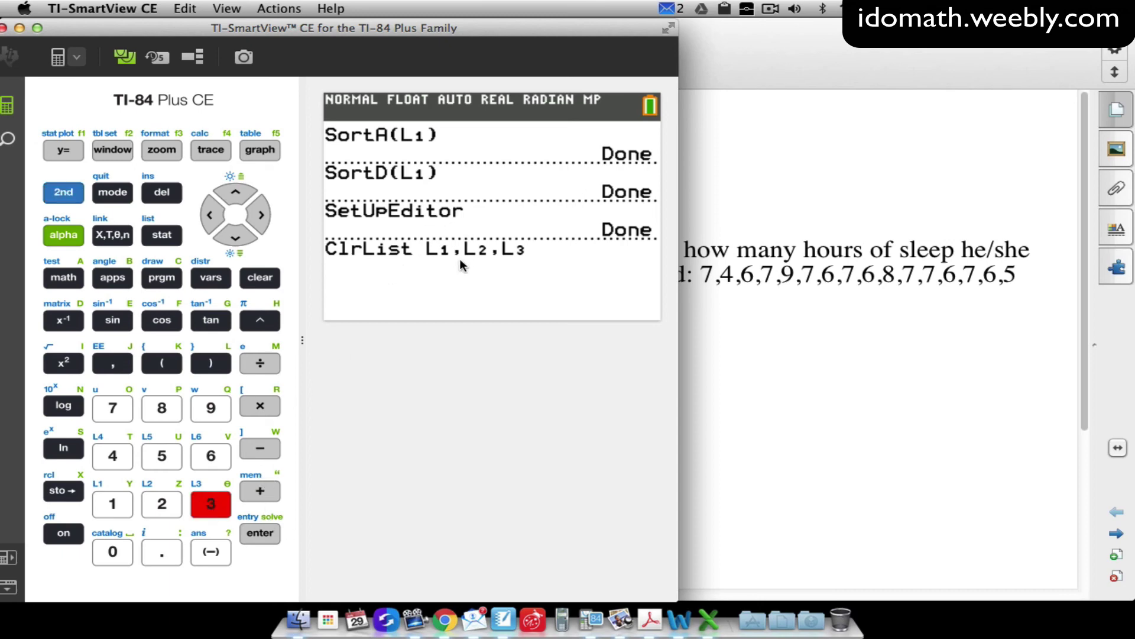
left_click(264, 534)
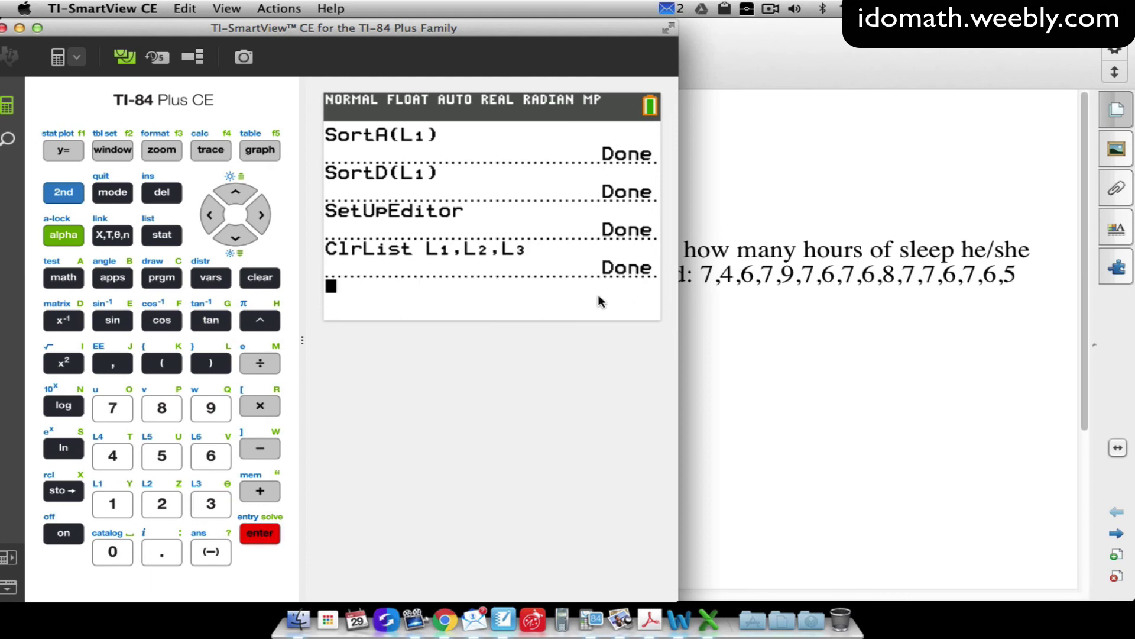
left_click(162, 236)
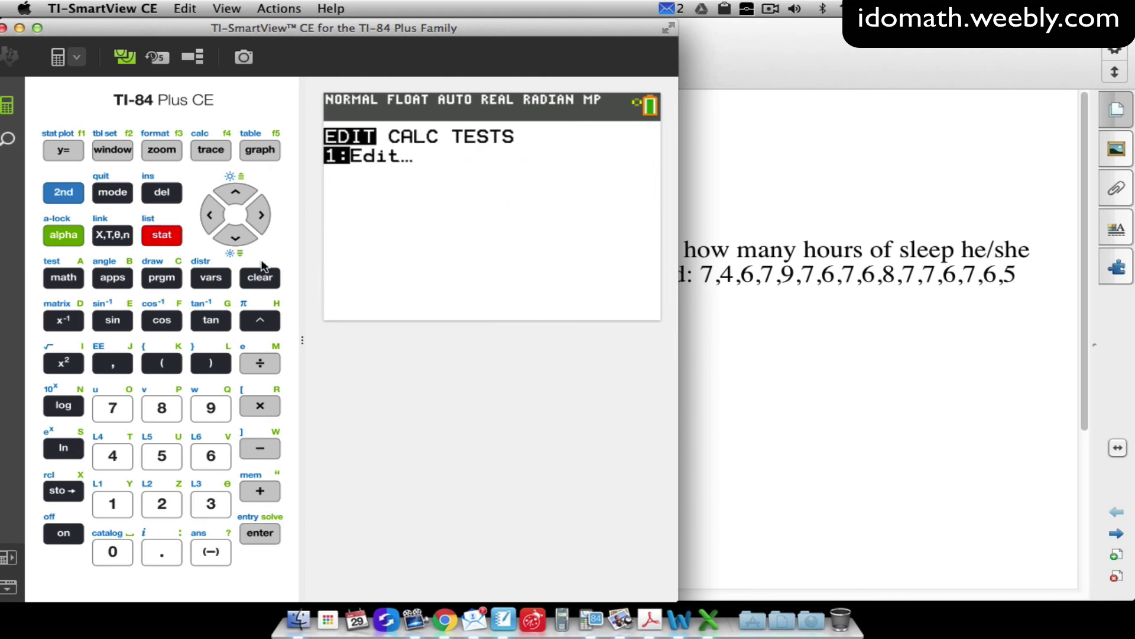
left_click(266, 533)
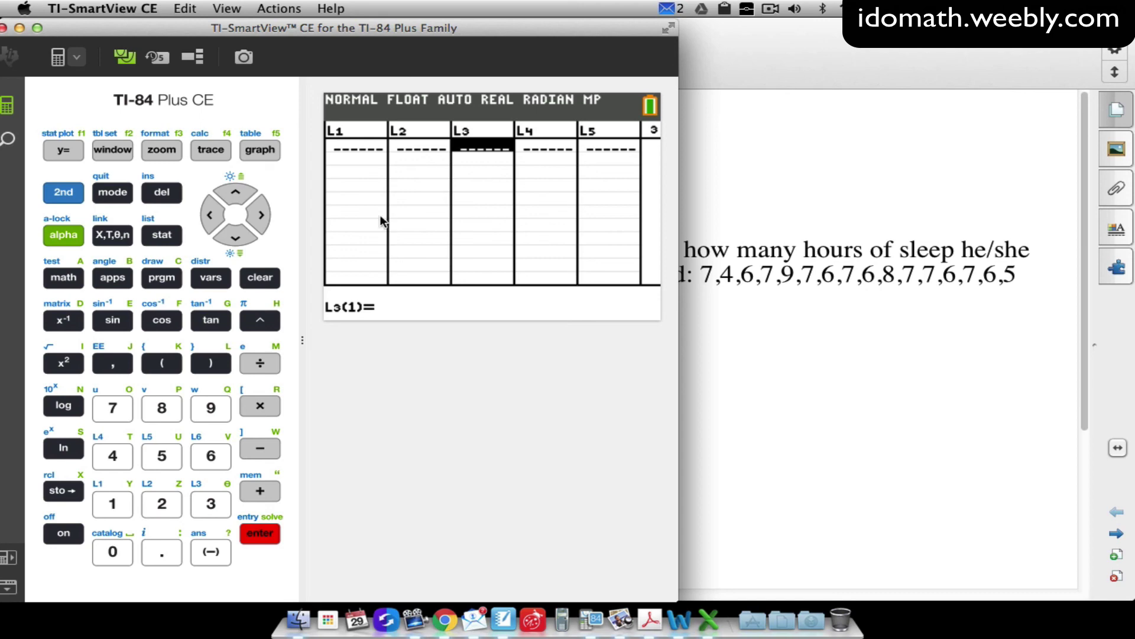
left_click(231, 196)
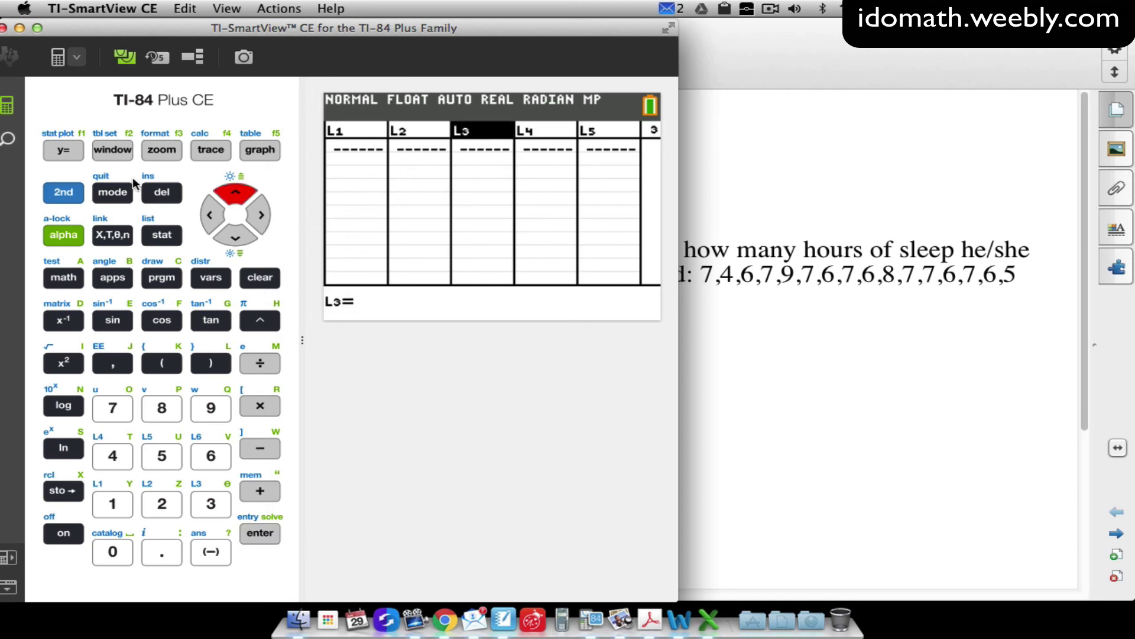
left_click(161, 235)
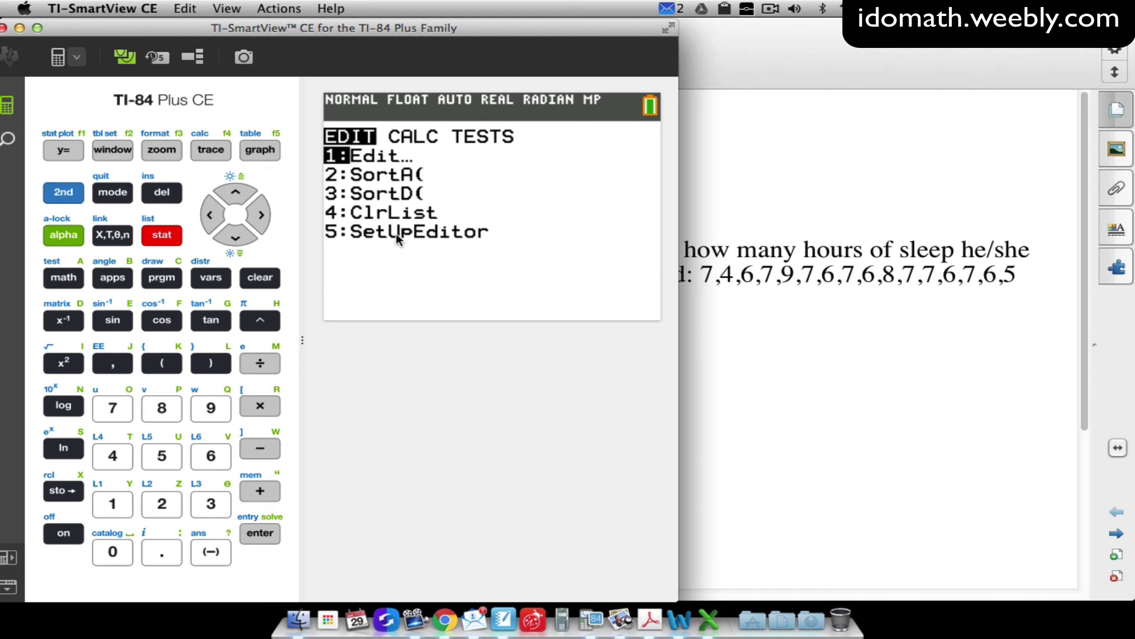
- Bring SMART Notebook forward to show the 'Entering Data into the TI-84' slide
left_click(810, 173)
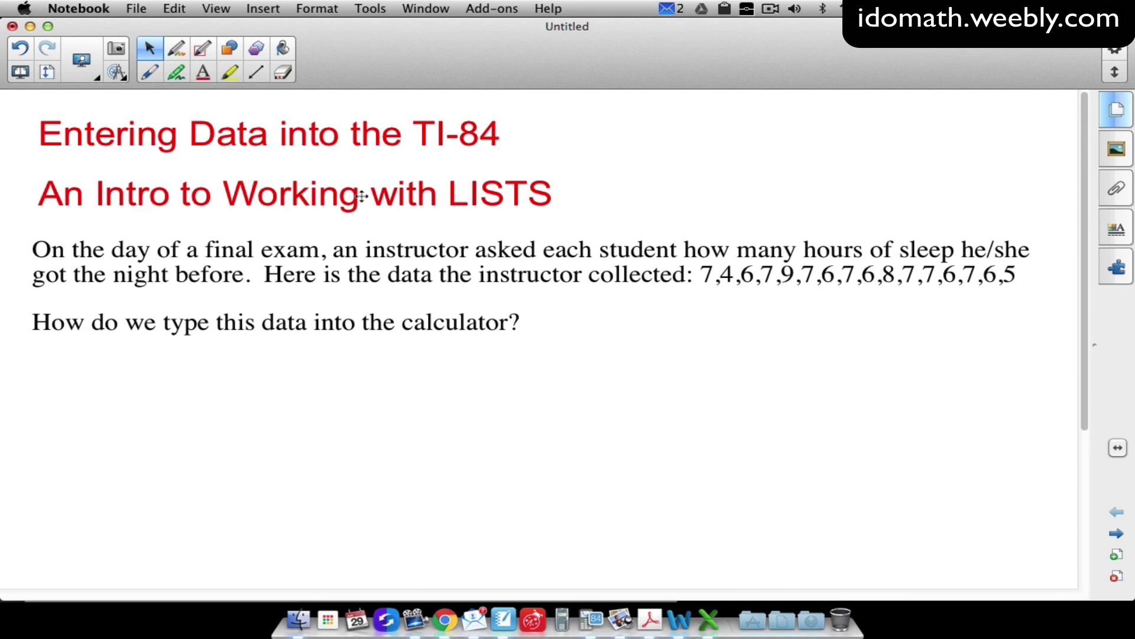